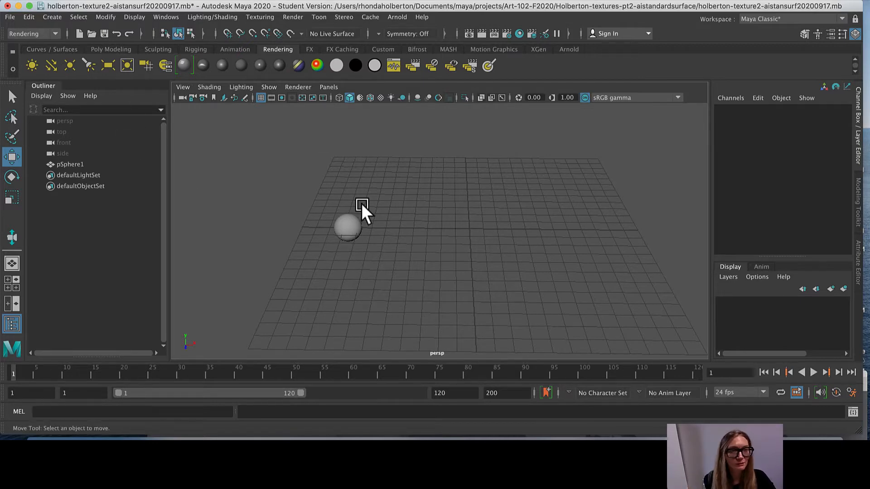
Step: Save the scene as a Maya Binary file under its current name, replacing the existing file
click(10, 18)
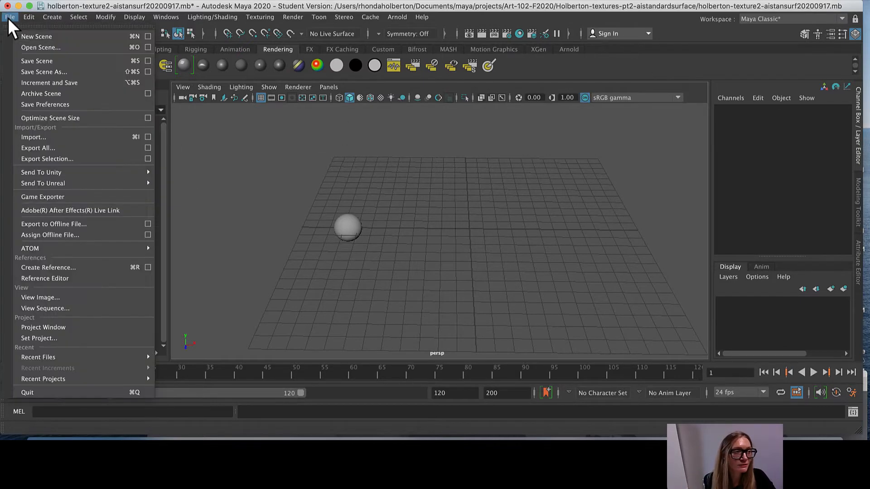
click(36, 70)
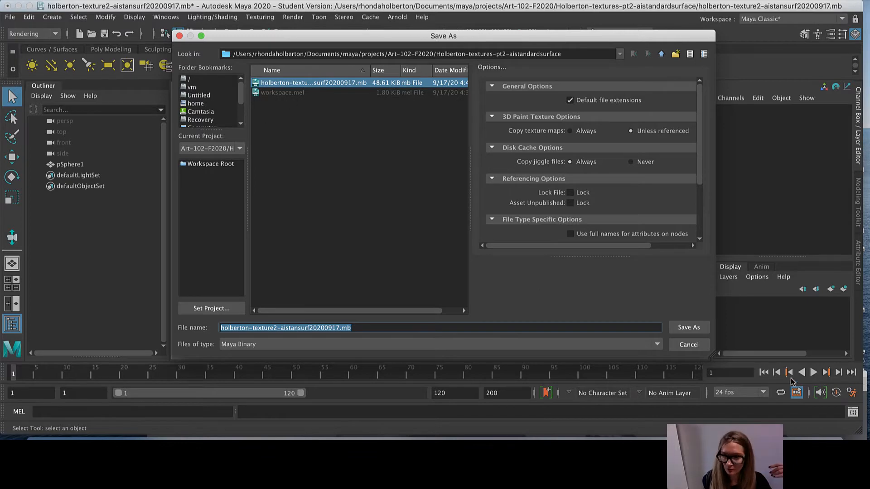
click(688, 327)
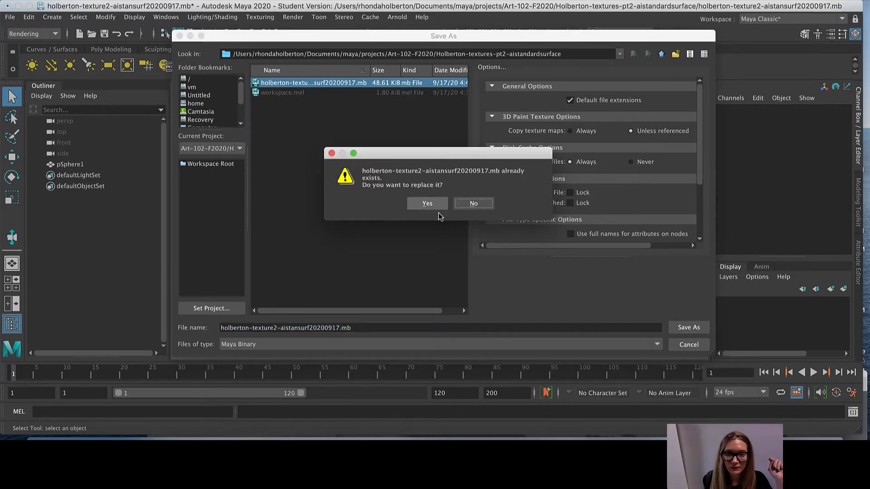
click(429, 204)
click(409, 240)
key(w)
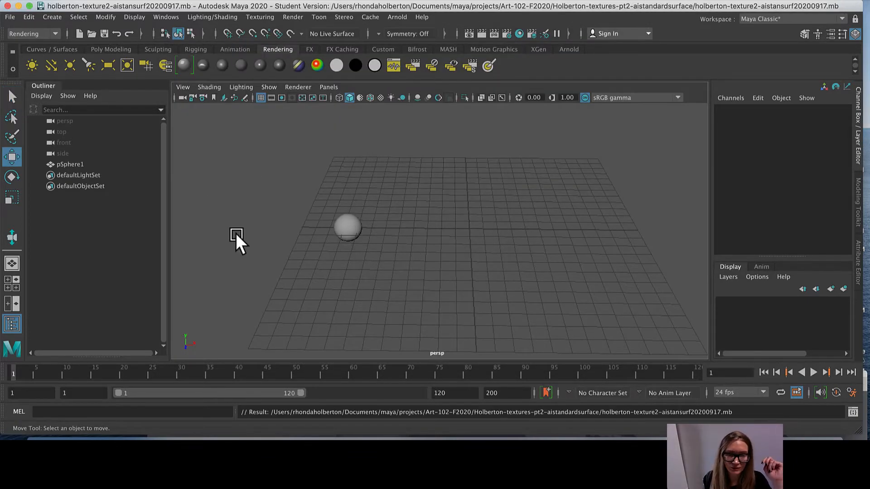
Step: Select the sphere and open the Duplicate Special options, keeping the sphere in view
click(352, 216)
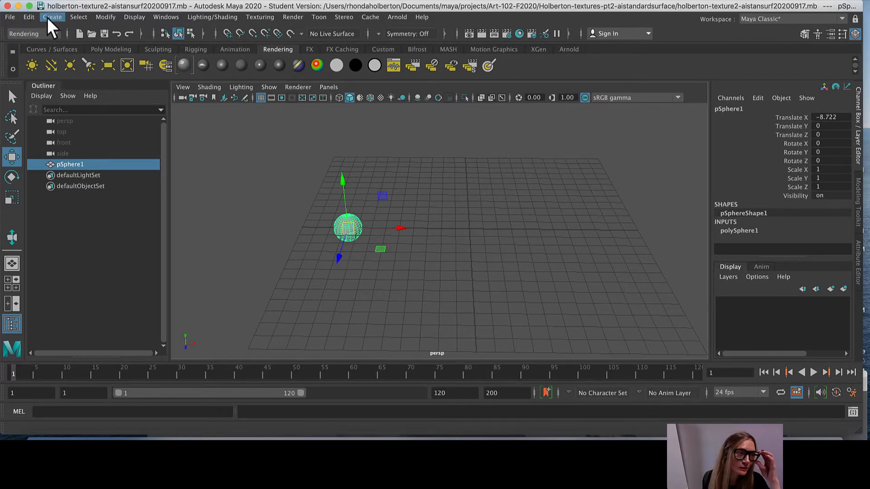
click(30, 18)
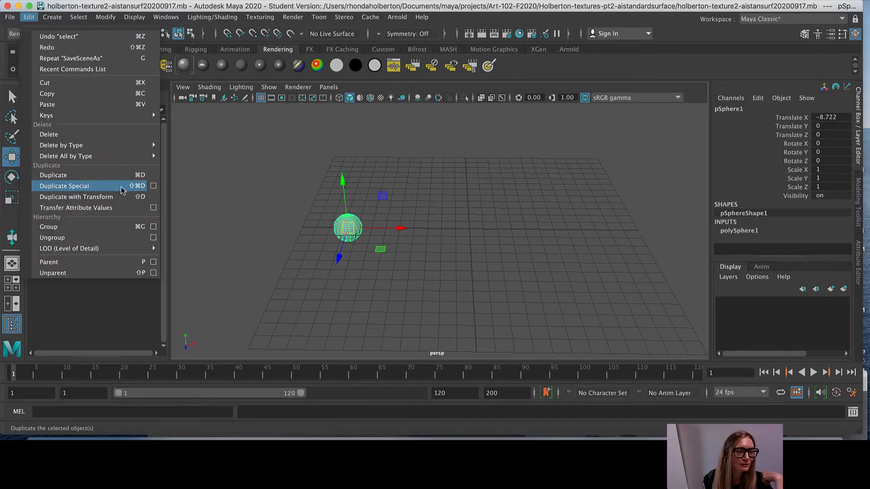
click(153, 185)
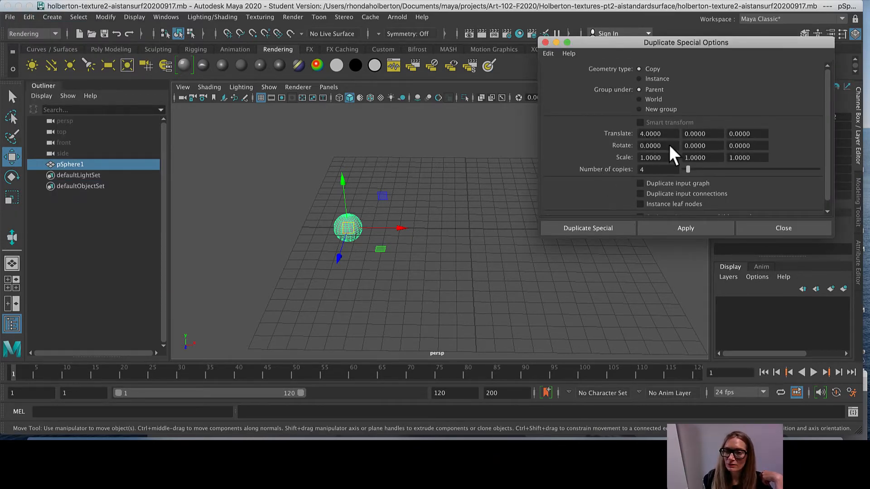
drag(625, 39, 322, 75)
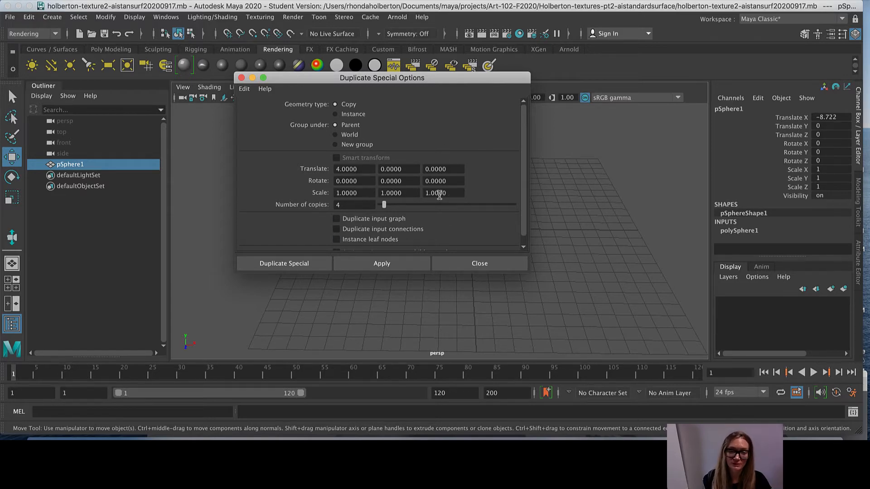
drag(313, 79, 536, 72)
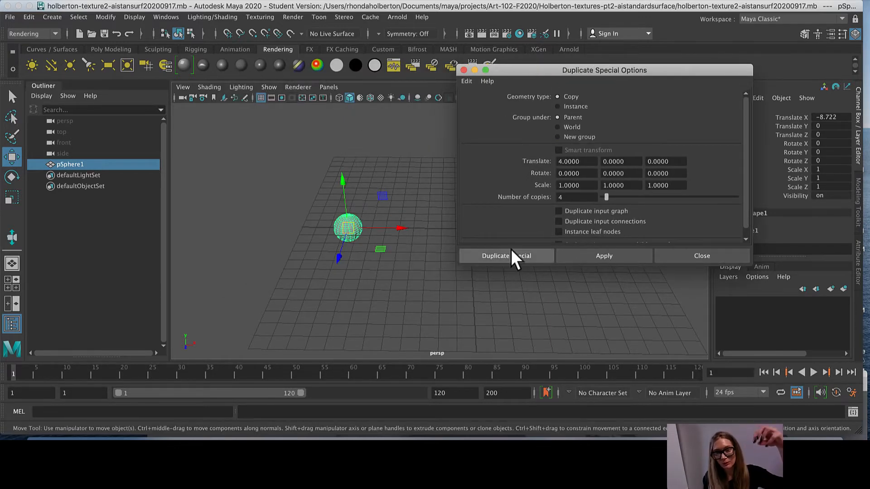
Step: Duplicate the sphere into four copies with a translate offset of 4 in X, 4 in Y and 0 in Z
double_click(580, 194)
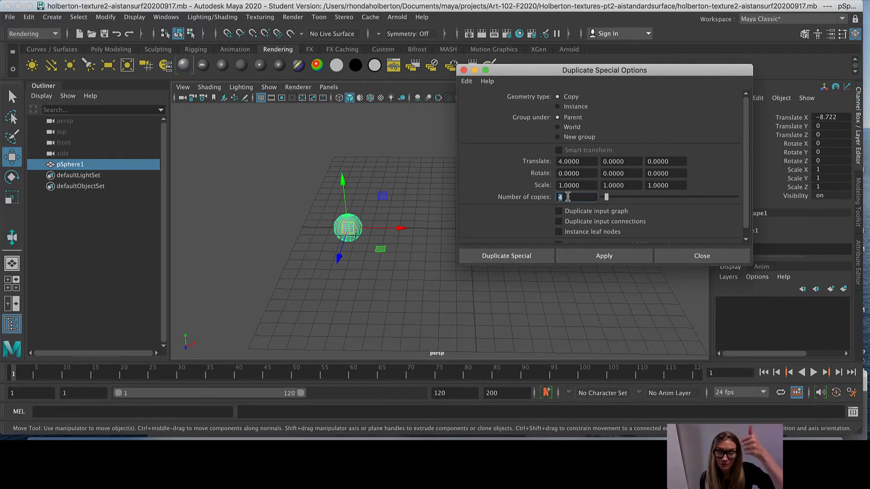
click(620, 161)
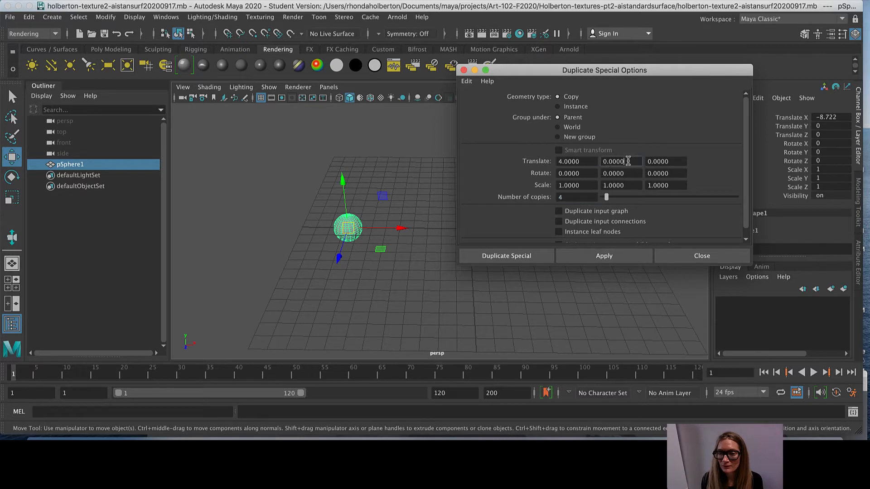
text(4)
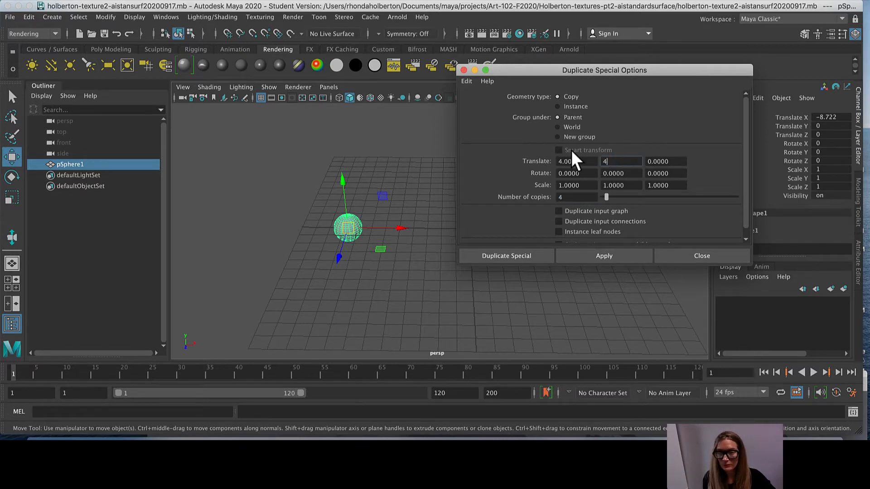
click(662, 162)
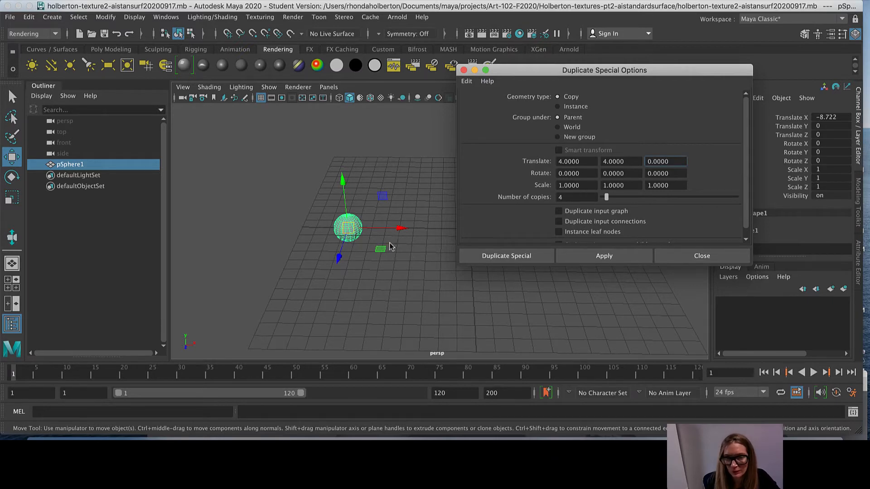
click(616, 259)
scroll(385, 296, down, 8)
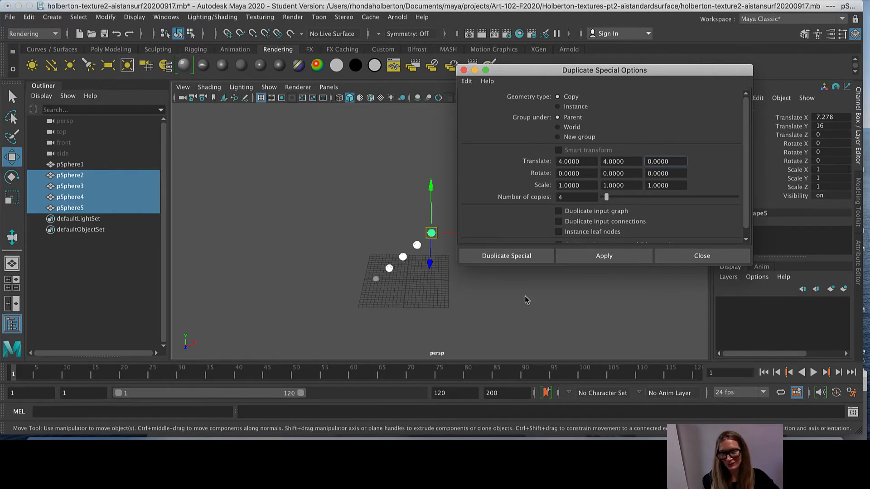
scroll(465, 306, up, 5)
scroll(465, 305, down, 3)
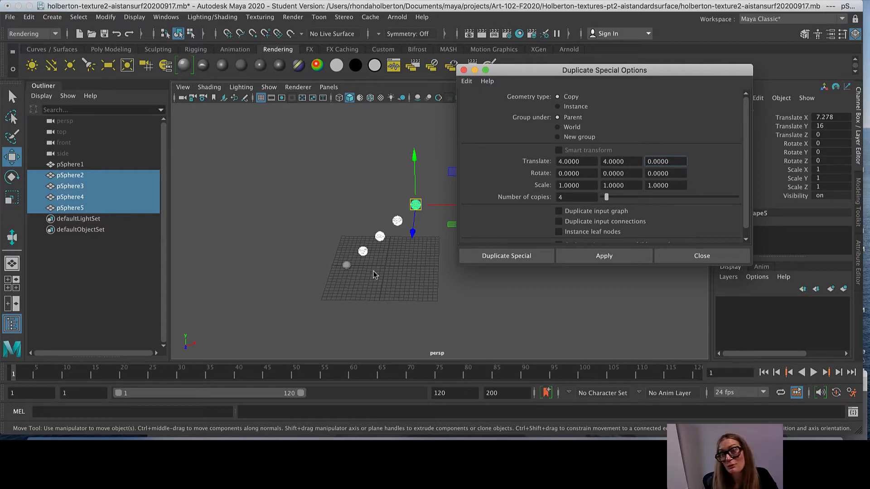
scroll(362, 272, up, 5)
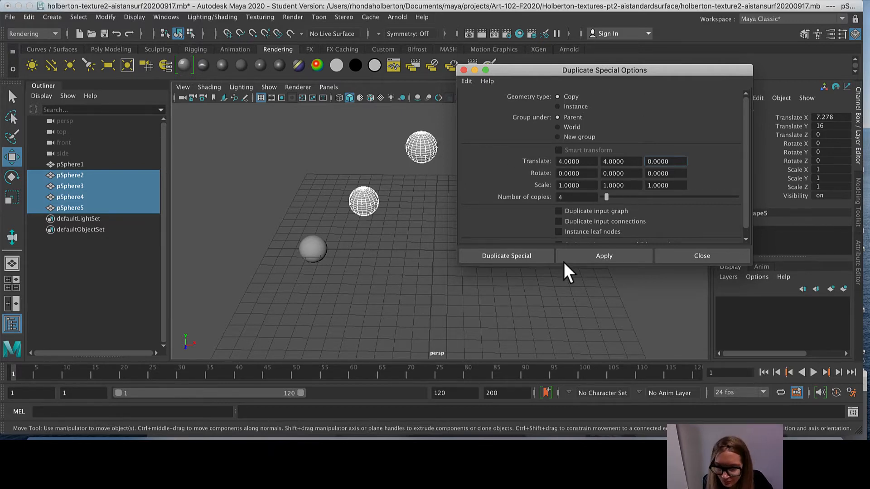
Step: Close the Duplicate Special options and undo the diagonal duplication of the sphere
click(700, 256)
key(a)
scroll(492, 238, down, 3)
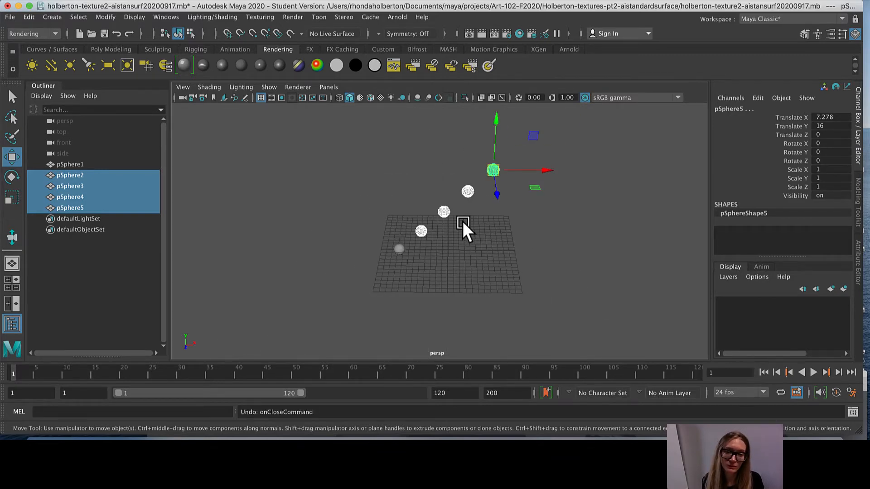
key(z)
Step: Try Duplicate Special on the sphere with four copies offset 4 in X and -4 in Y, and undo the duplication
click(95, 48)
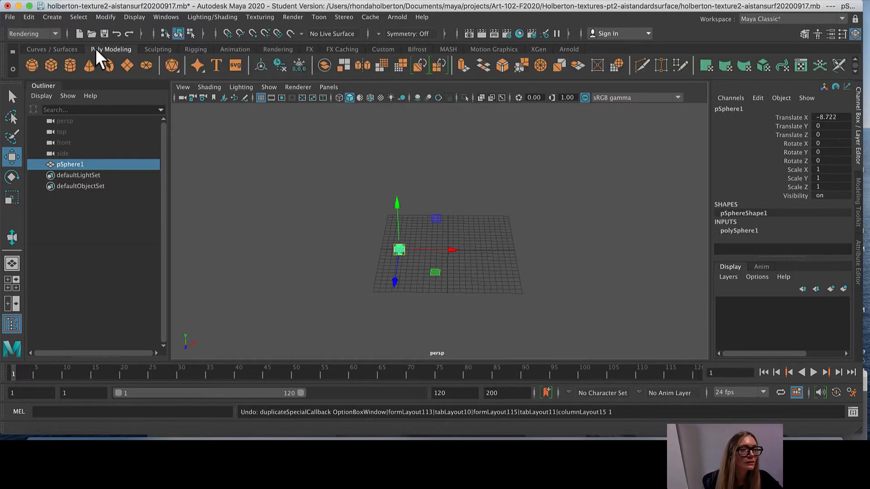
click(67, 47)
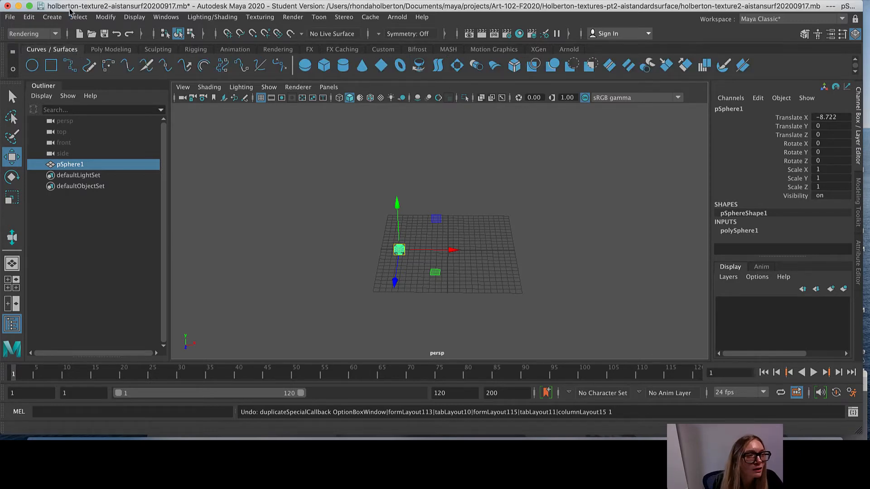
click(29, 17)
click(177, 185)
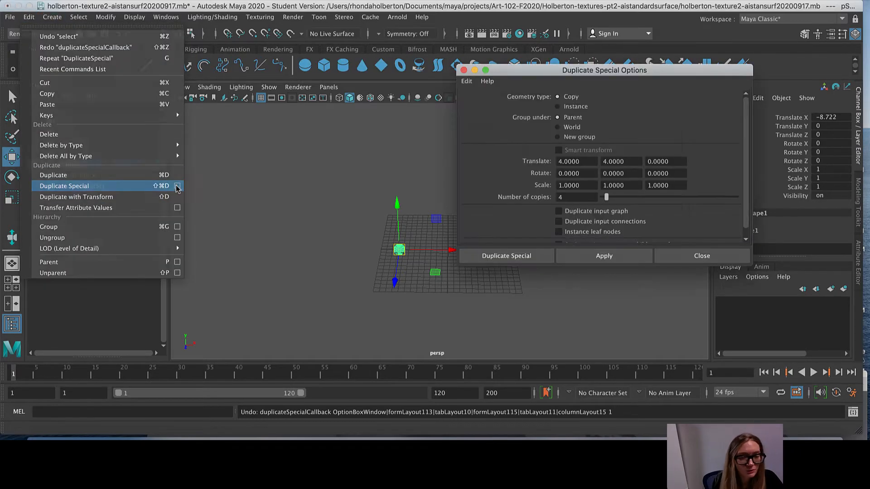
double_click(605, 162)
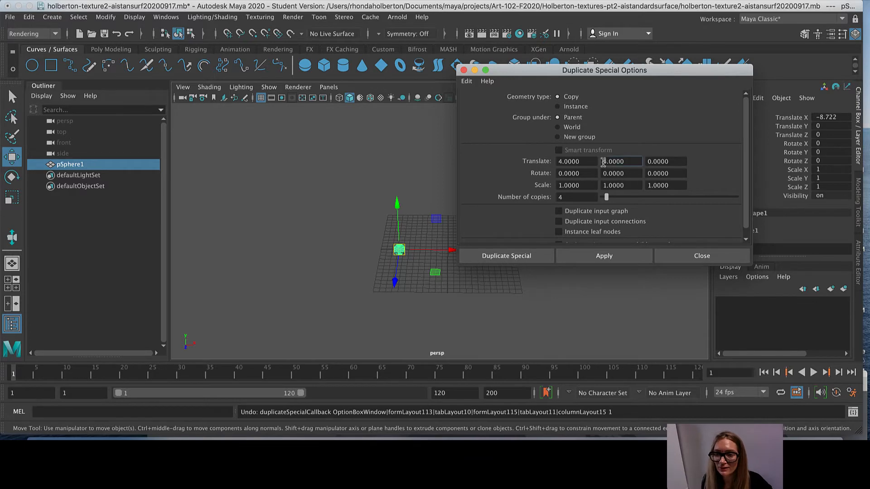
text(4)
text(-)
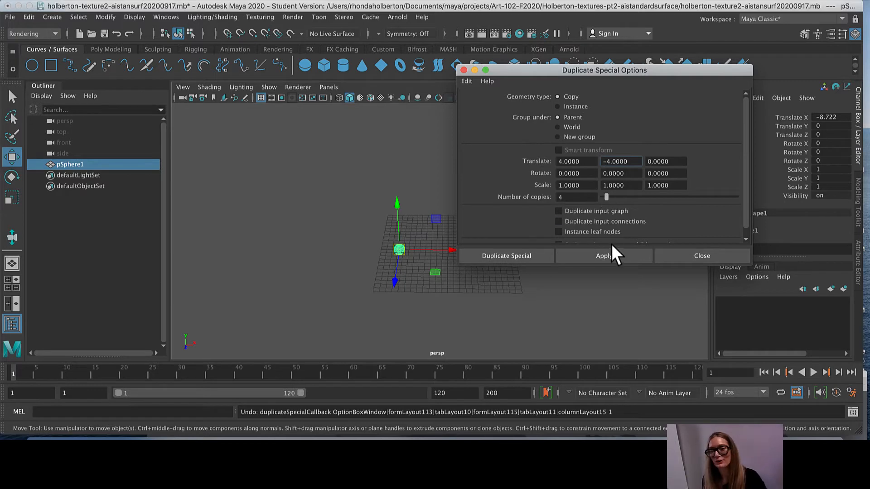
click(614, 255)
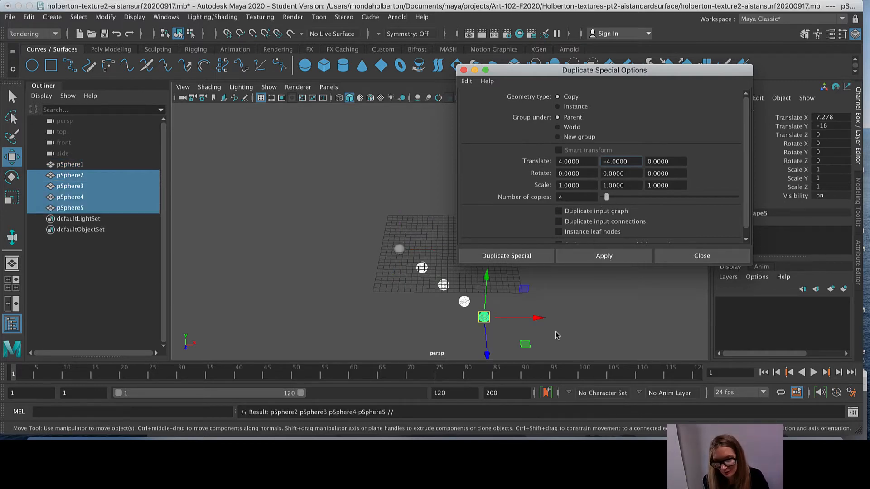
click(702, 256)
key(ctrl+z)
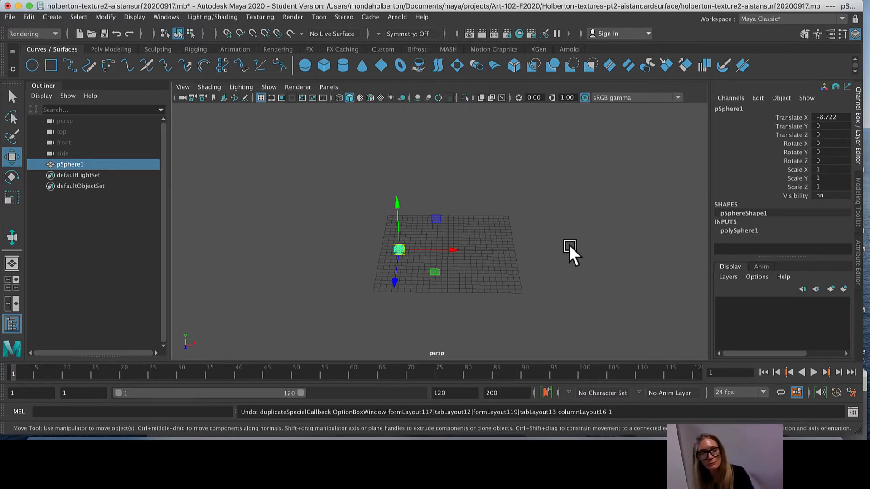
Step: Duplicate the sphere into a row of four copies using Duplicate Special with translate X 4, Y 0 and Z 0
click(29, 17)
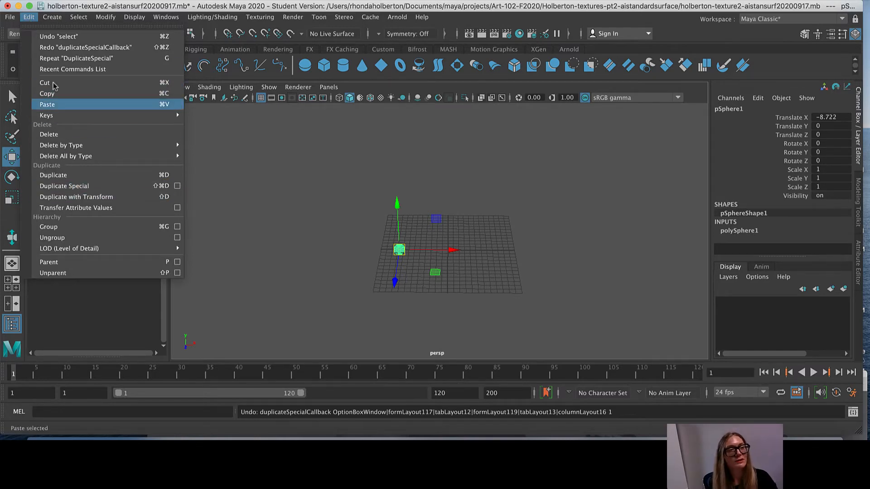
click(186, 187)
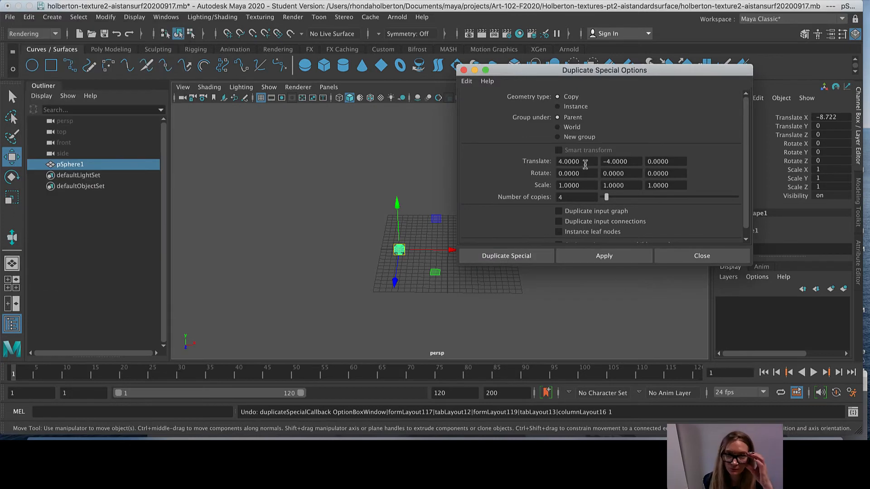
drag(585, 164, 496, 154)
key(BackSpace)
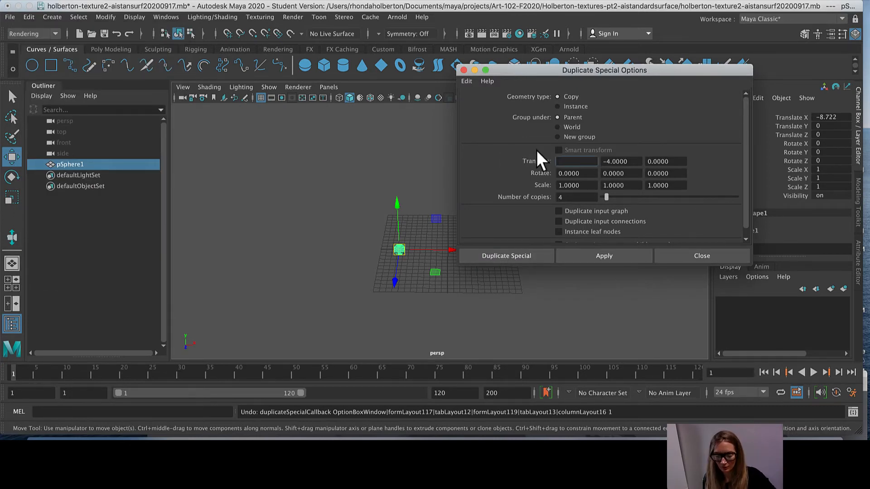
text(4)
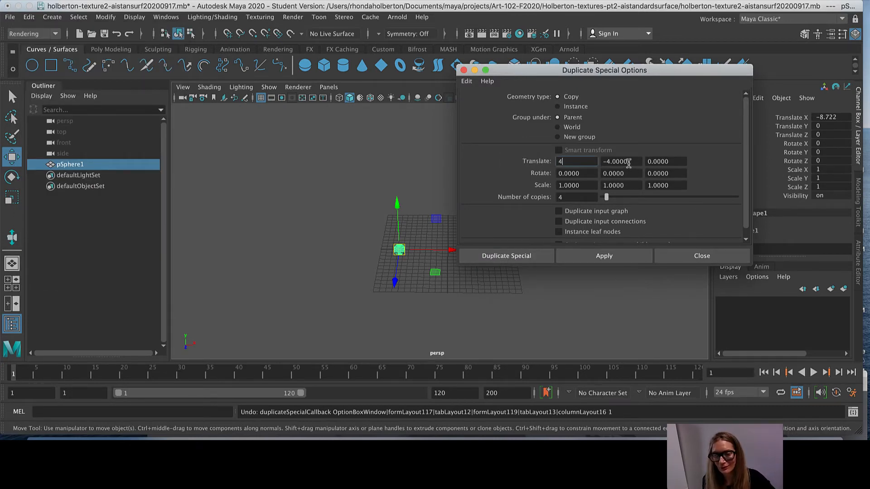
drag(629, 163, 589, 163)
text(0)
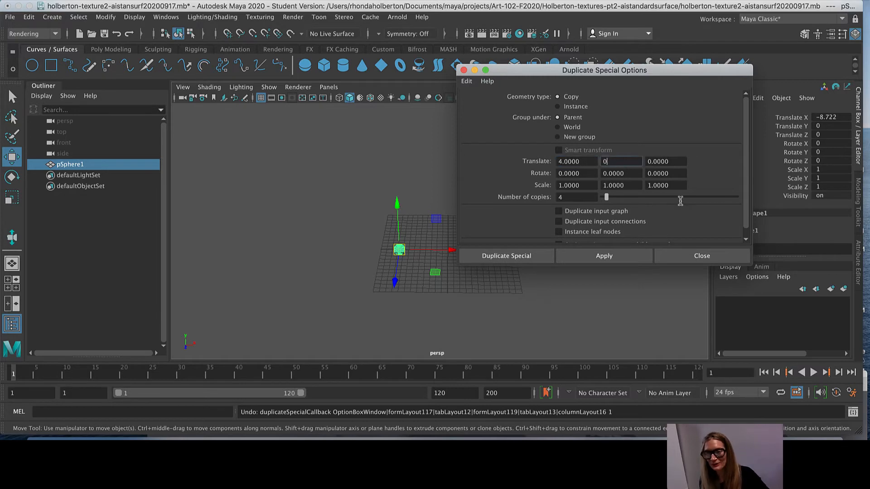
click(668, 161)
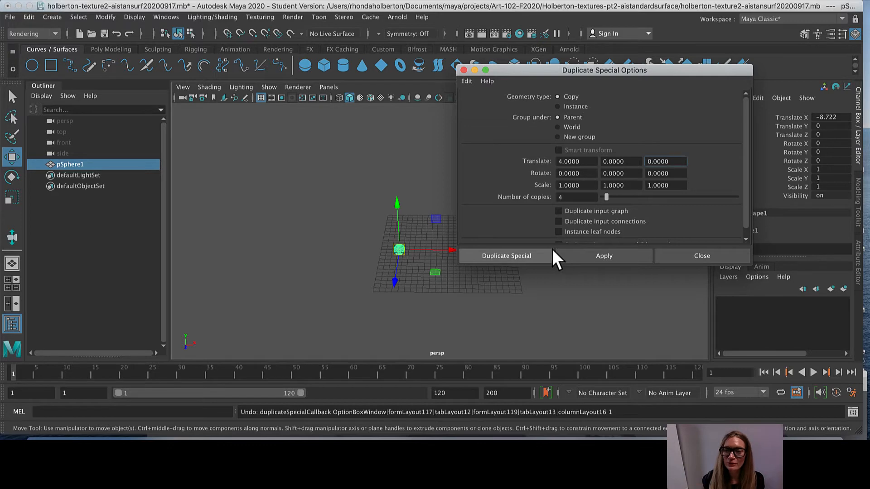
click(614, 256)
drag(517, 66, 695, 136)
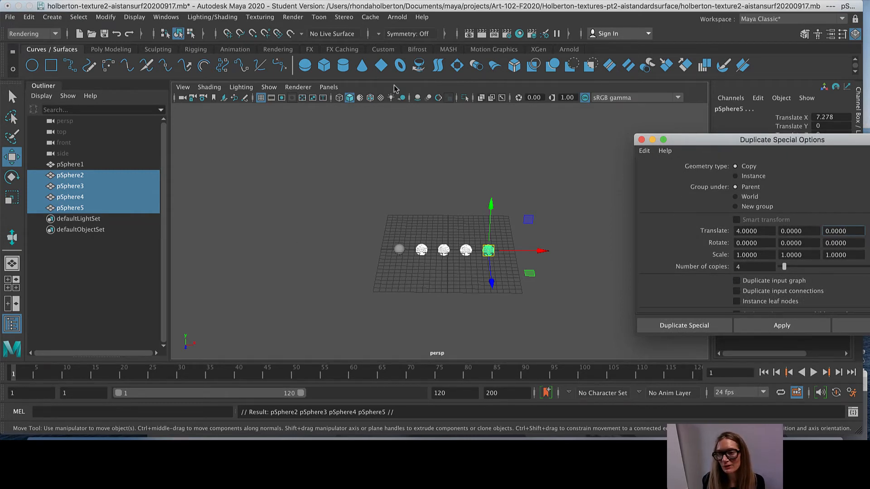
drag(710, 141, 490, 123)
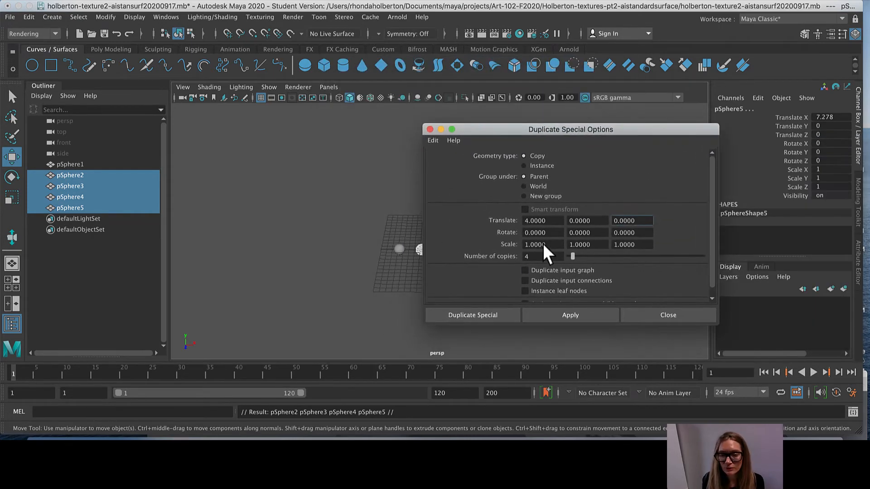
click(662, 319)
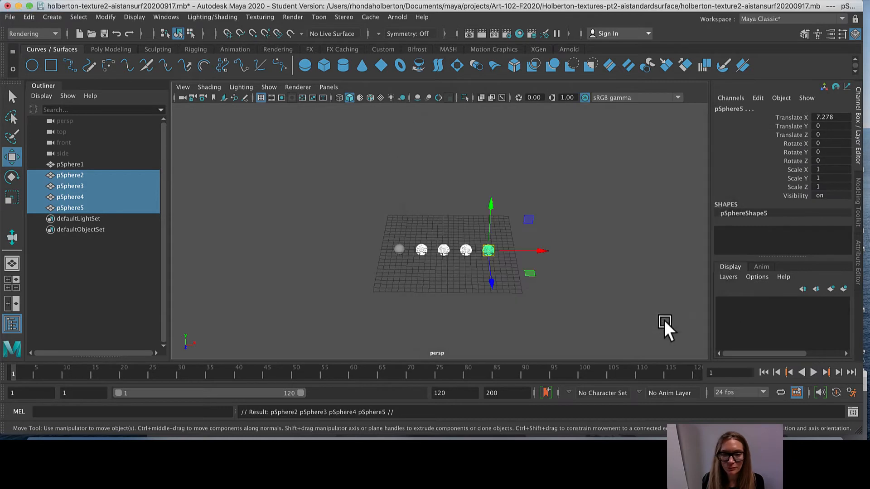
Step: Create a polygon cube about 5.8 wide and 4.4 high at the grid's front corner near the first sphere, and activate the Move tool
click(125, 48)
click(48, 62)
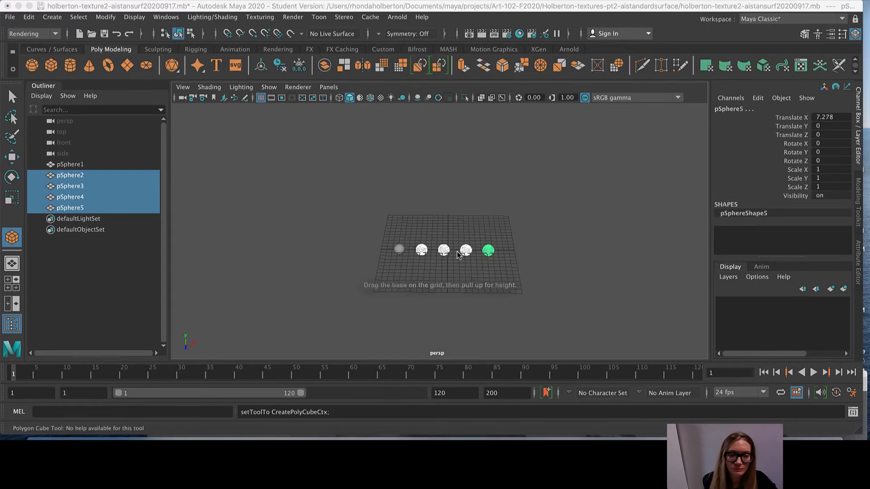
mouse_move(383, 274)
mouse_down()
mouse_move(425, 293)
mouse_move(414, 300)
mouse_move(399, 237)
mouse_move(384, 262)
mouse_up()
key(w)
scroll(391, 272, down, 2)
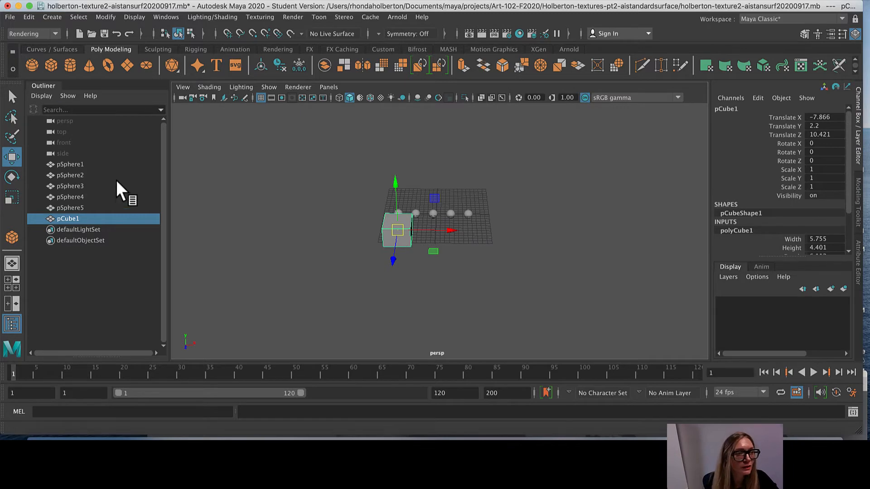
Step: Open the Duplicate Special options for the cube and set the translate offsets to X 8, Y 0 and Z 8
click(28, 17)
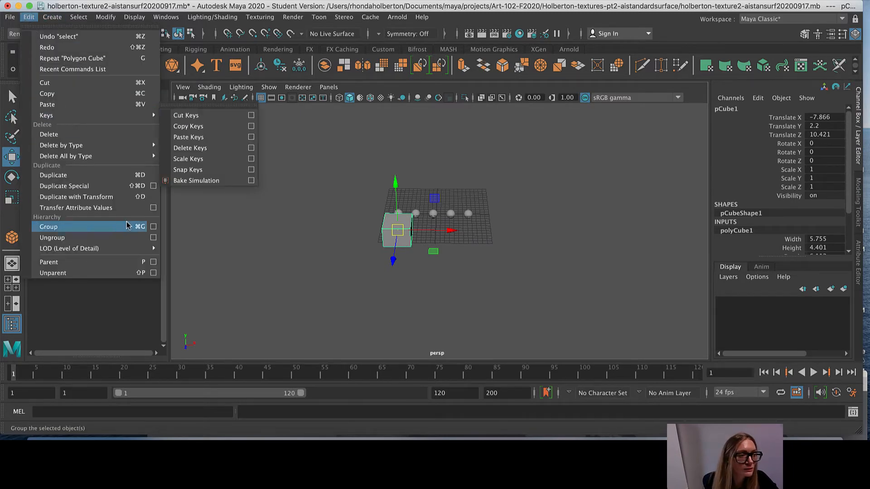
click(153, 186)
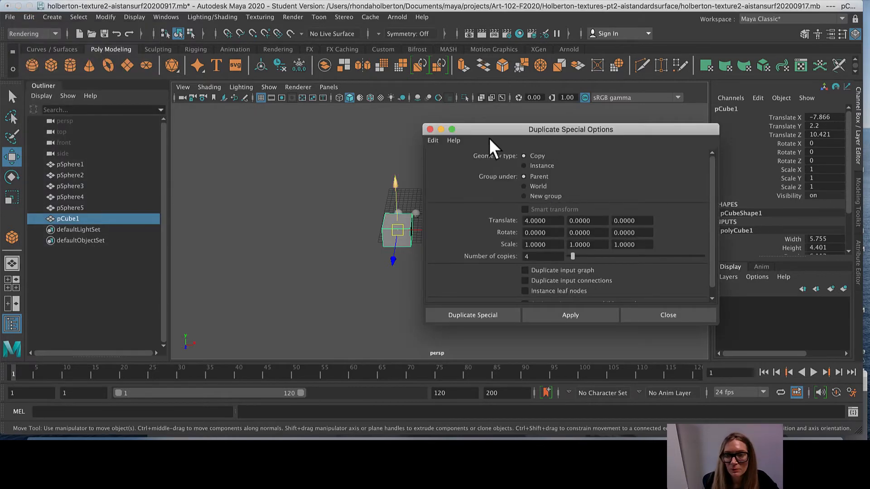
drag(488, 134, 597, 113)
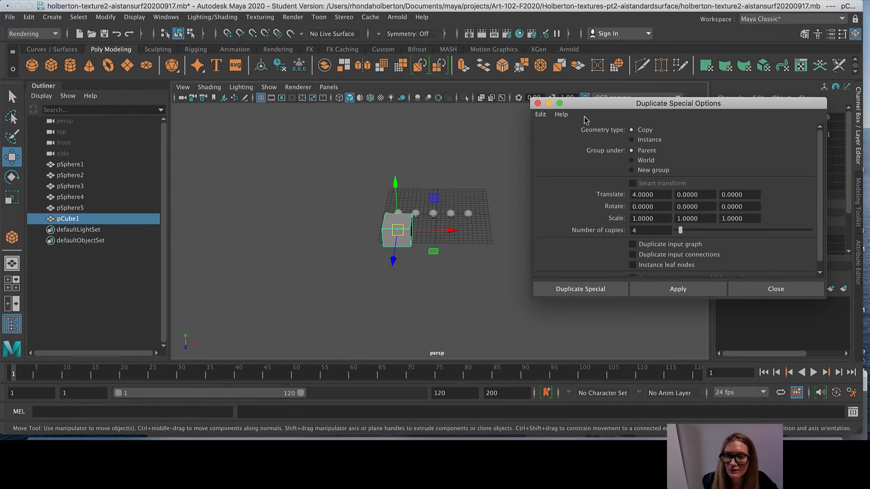
drag(654, 195, 603, 193)
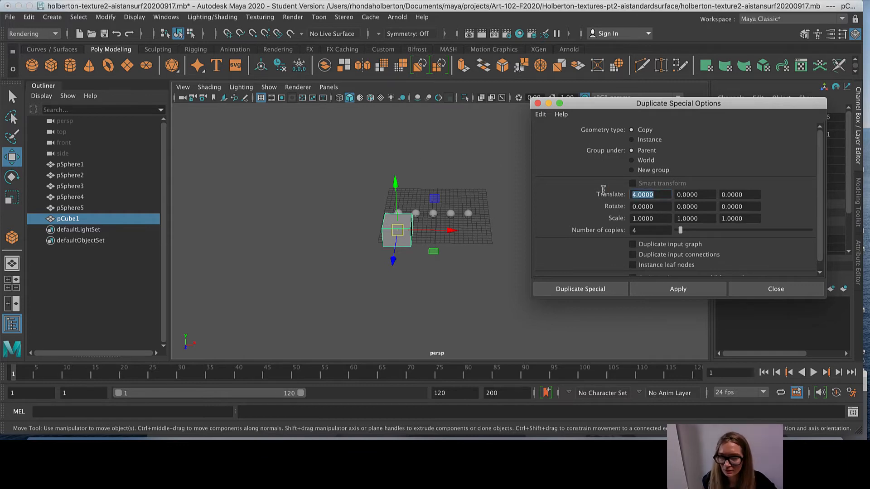
text(8)
click(712, 195)
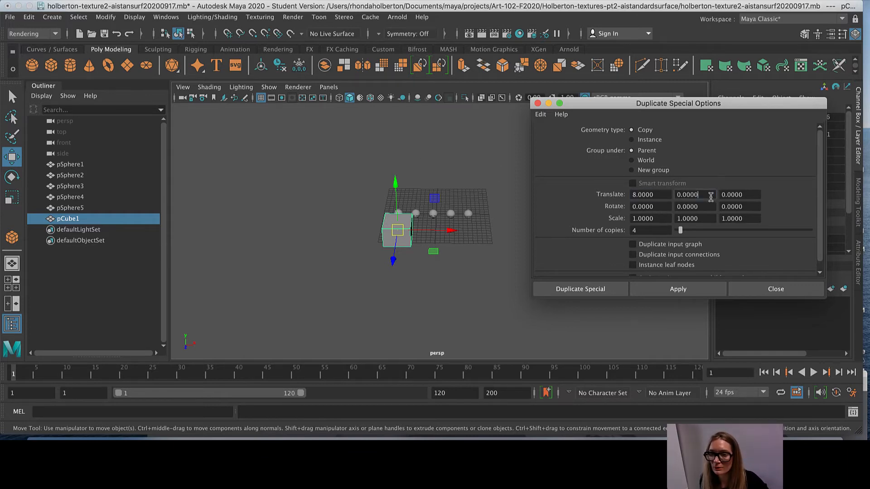
drag(746, 197, 721, 195)
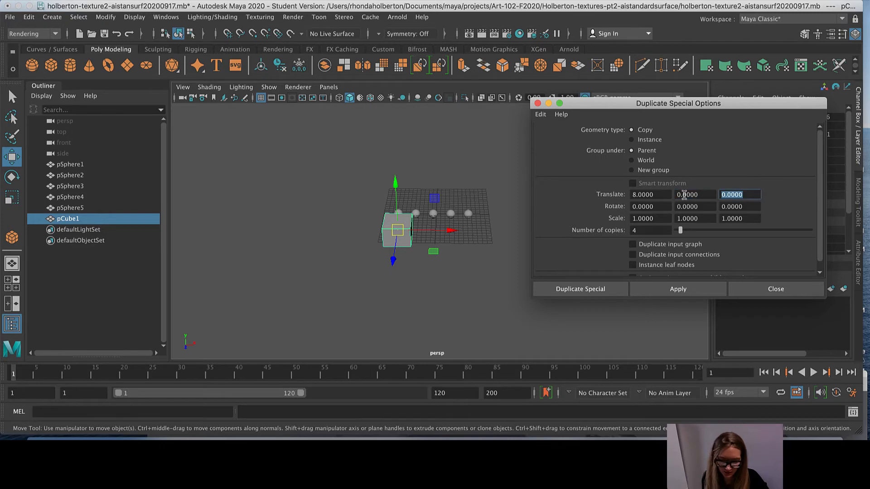
text(8)
click(727, 208)
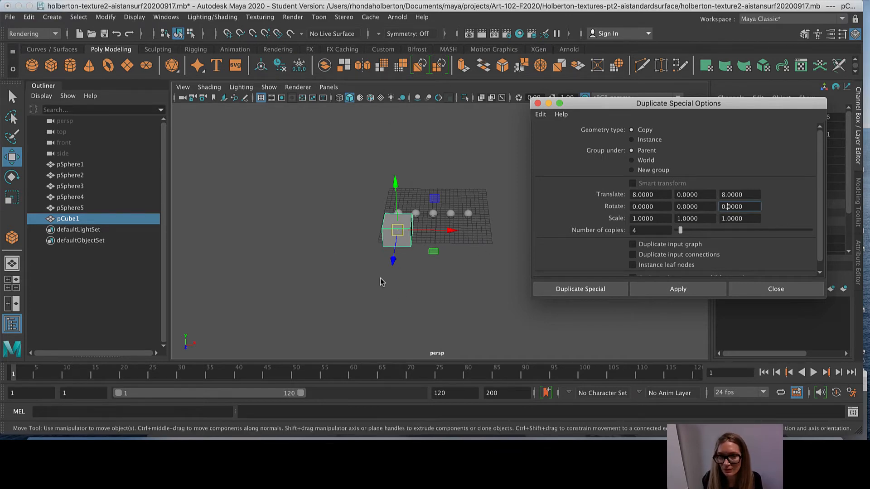
Step: Try duplicating the cube into eight copies with a Y rotation of 45, and close the Duplicate Special options
double_click(693, 206)
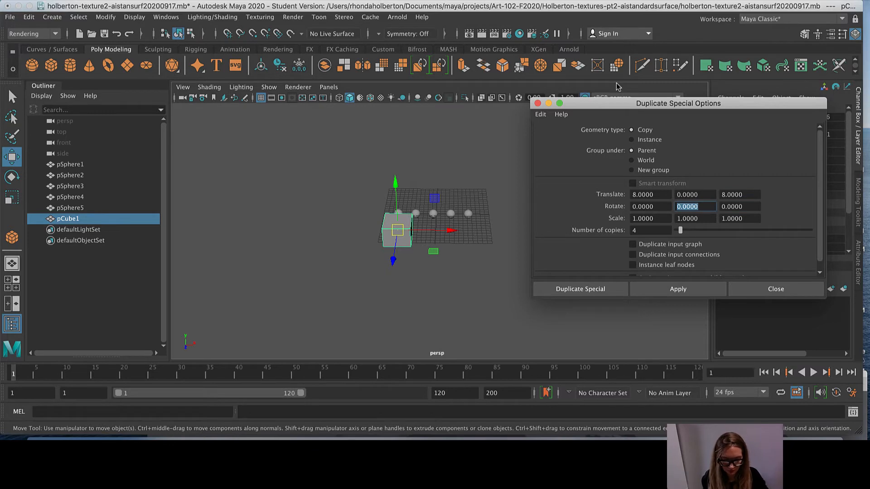
text(45)
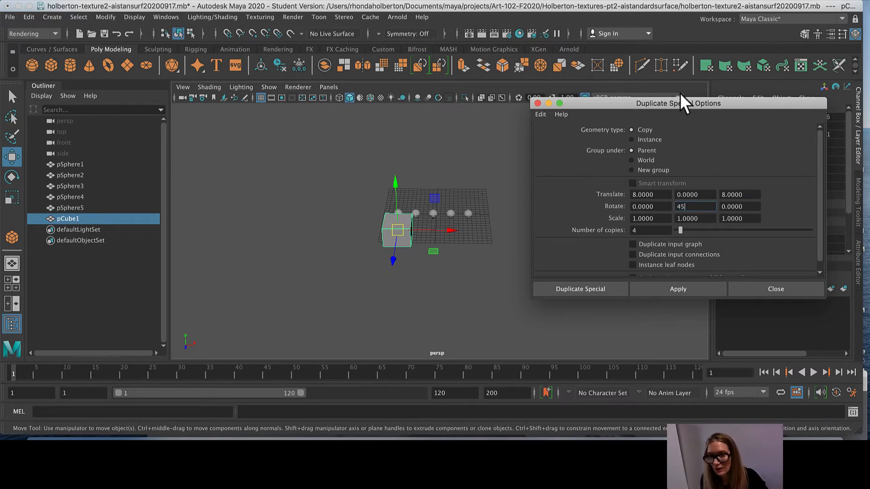
click(707, 197)
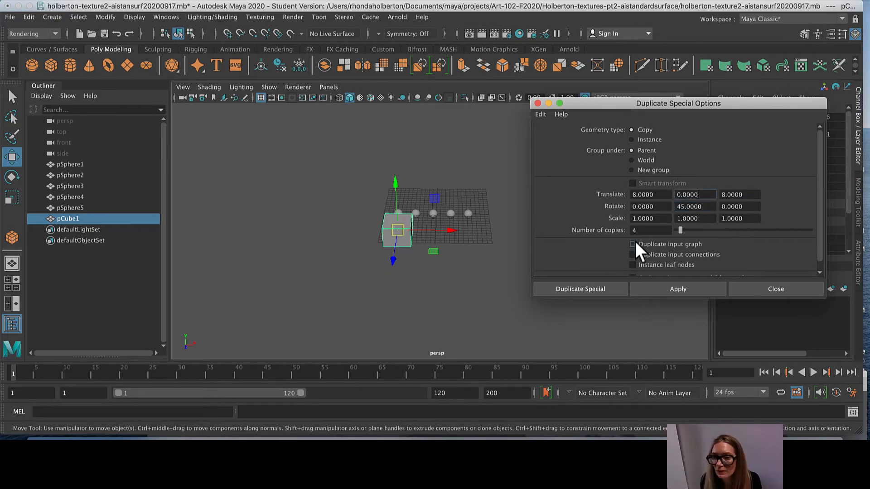
double_click(655, 229)
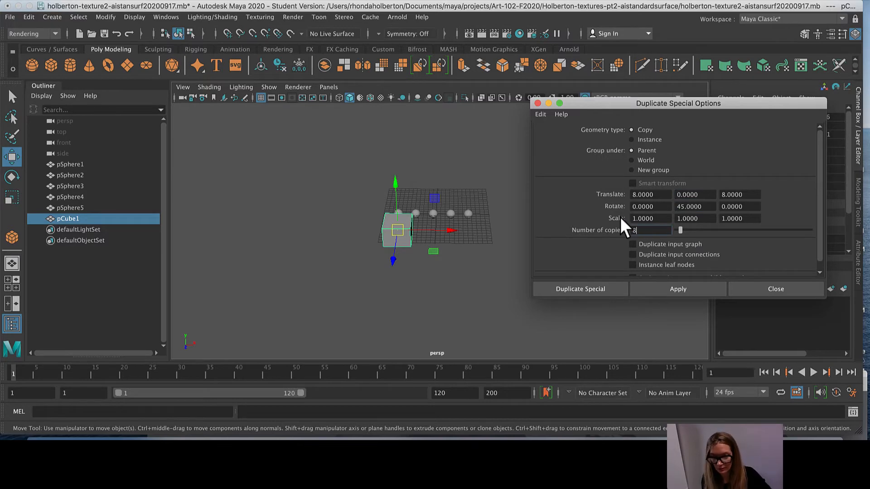
click(678, 290)
scroll(482, 288, down, 5)
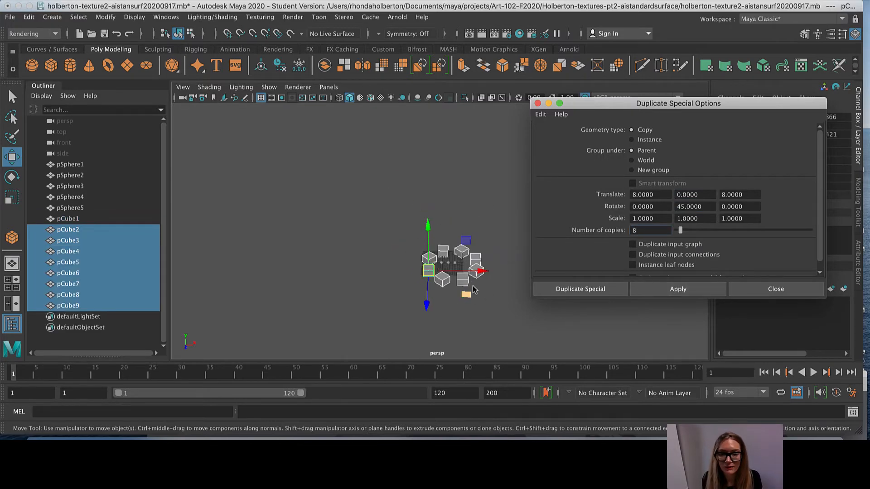
scroll(472, 285, up, 4)
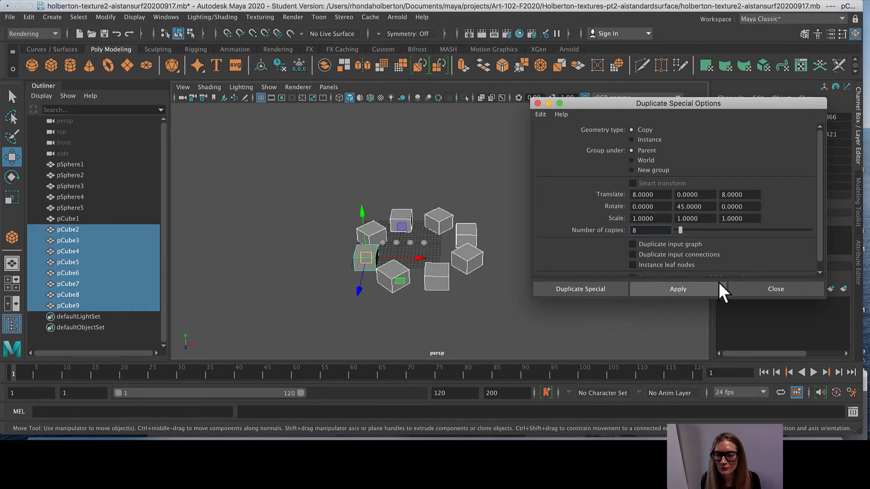
click(784, 290)
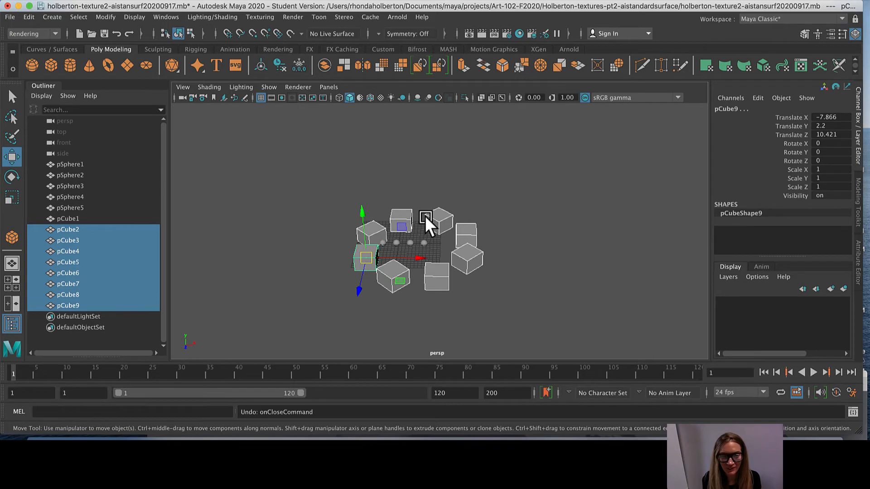
Step: Undo the cube duplication and the creation of the original cube, leaving the row of spheres
key(ctrl+z)
key(ctrl+z)
key(ctrl+z)
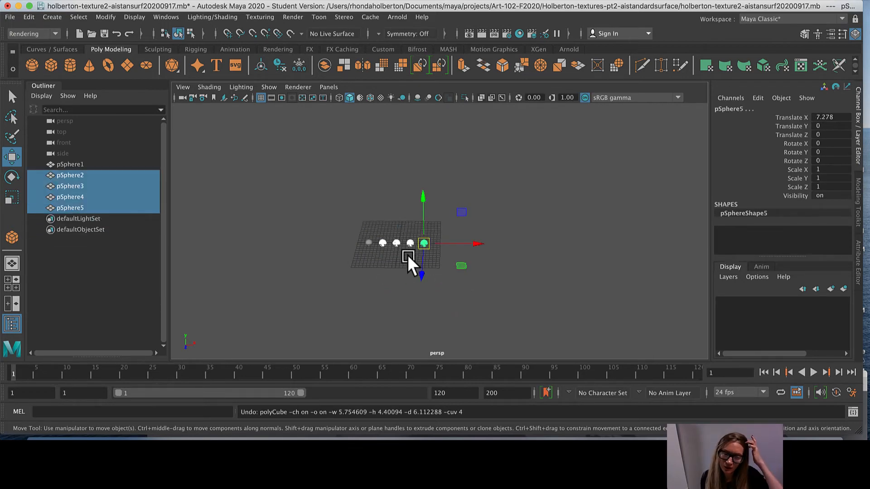
Step: Select each of the five spheres individually along the row, finishing with the first sphere selected
scroll(377, 227, up, 3)
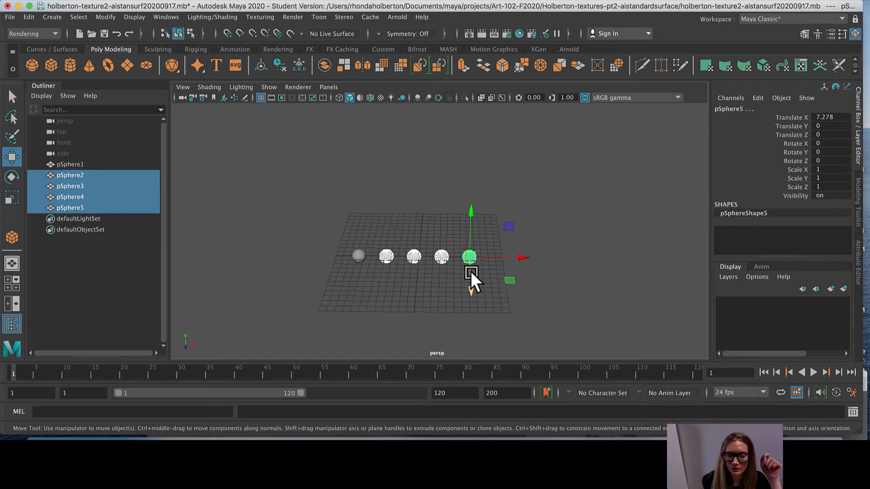
scroll(371, 270, up, 3)
scroll(372, 270, down, 2)
scroll(346, 260, up, 5)
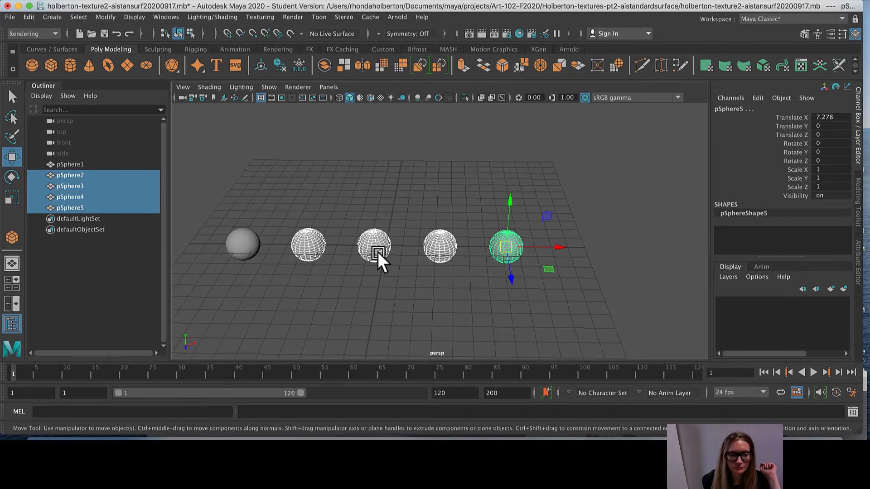
click(330, 302)
click(241, 241)
click(310, 239)
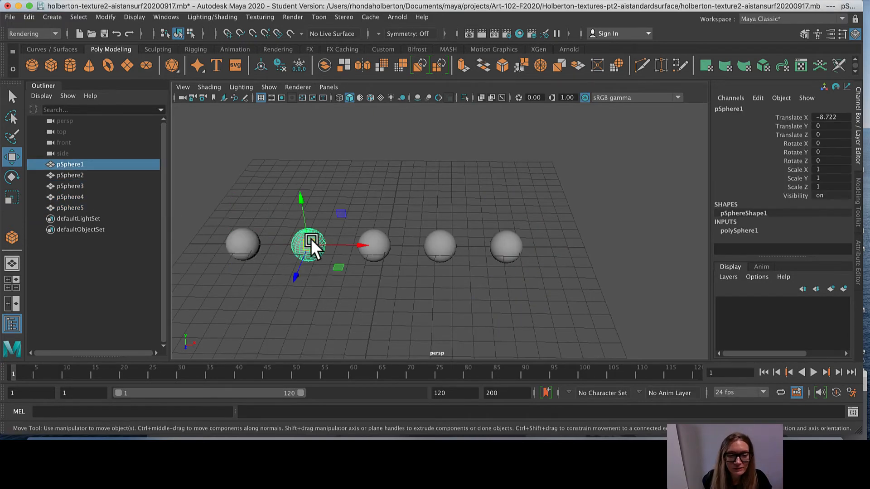
click(382, 242)
click(441, 245)
click(522, 238)
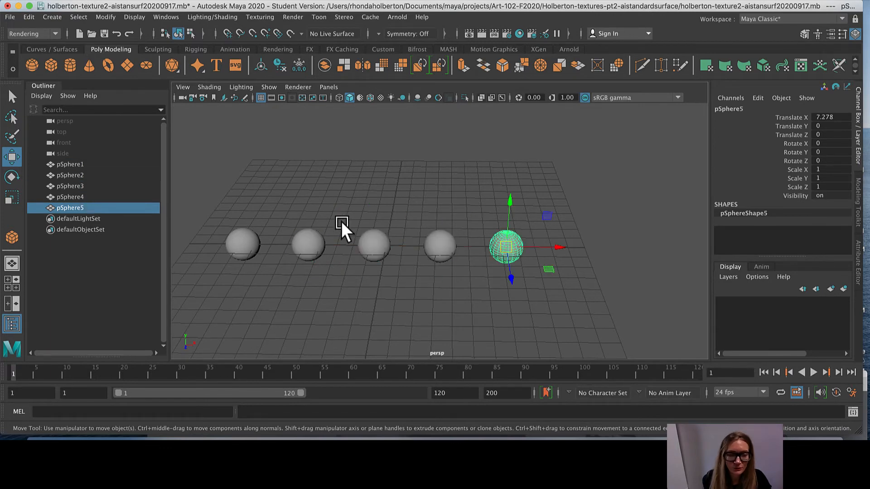
click(233, 240)
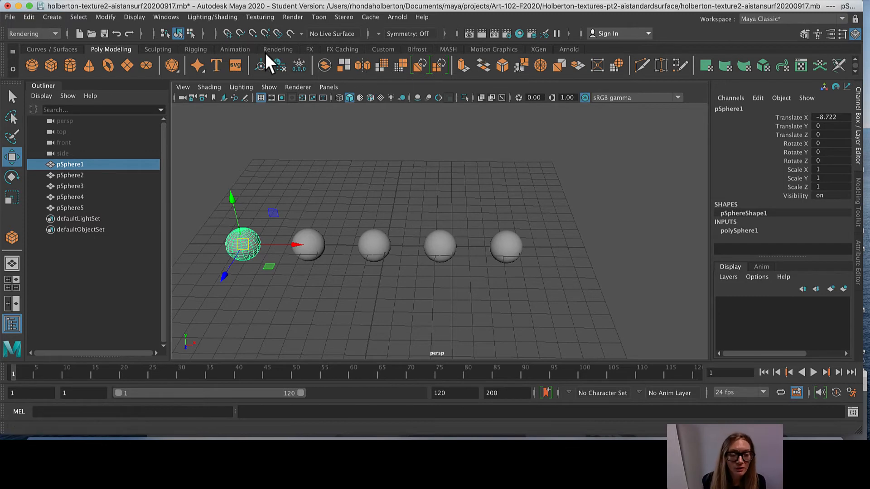
Step: Show the Rendering shelf, and switch the menu set to Modeling and back to Rendering
click(276, 48)
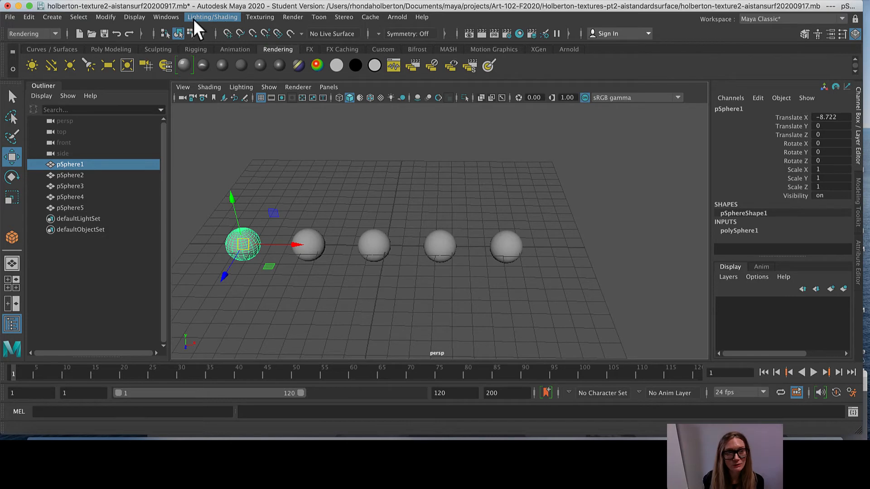
click(32, 34)
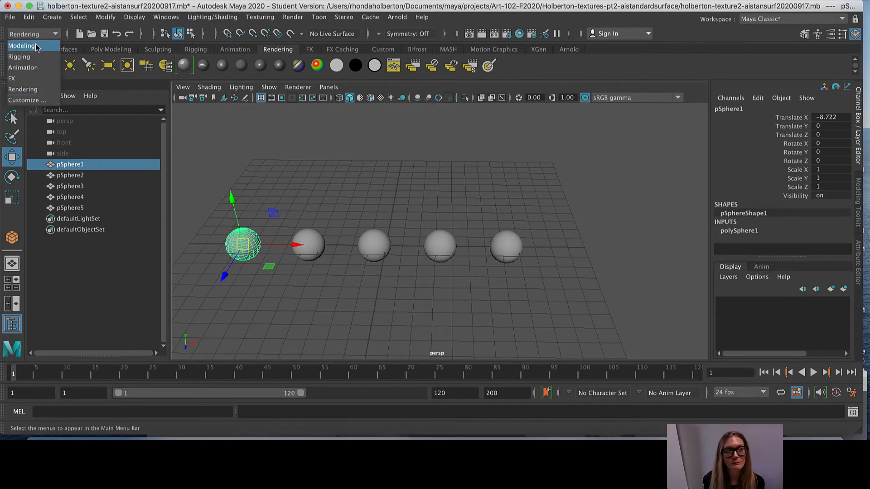
click(17, 30)
click(42, 34)
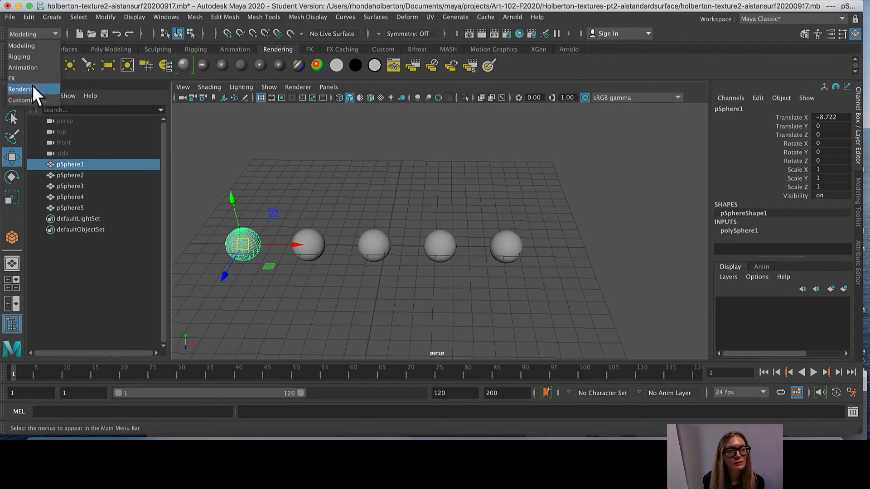
click(32, 86)
Step: Try assigning a new Arnold aiStandardHair material to the first sphere, and undo the assignment
click(211, 17)
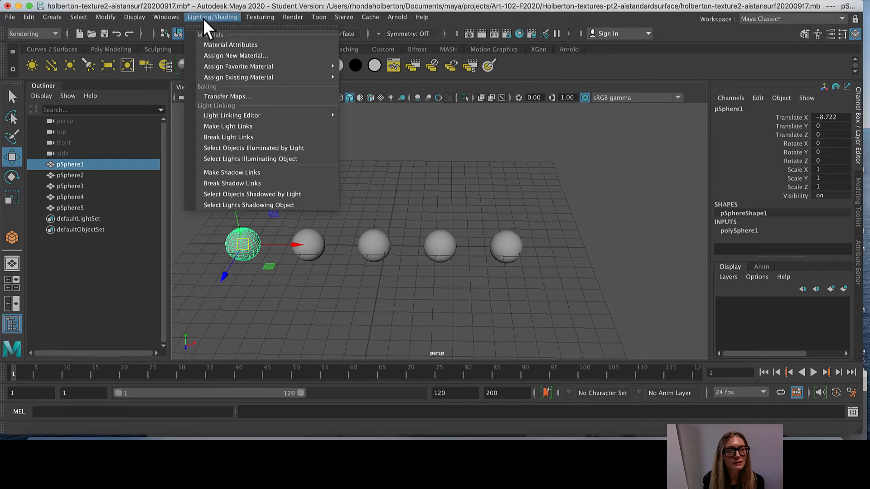
click(241, 56)
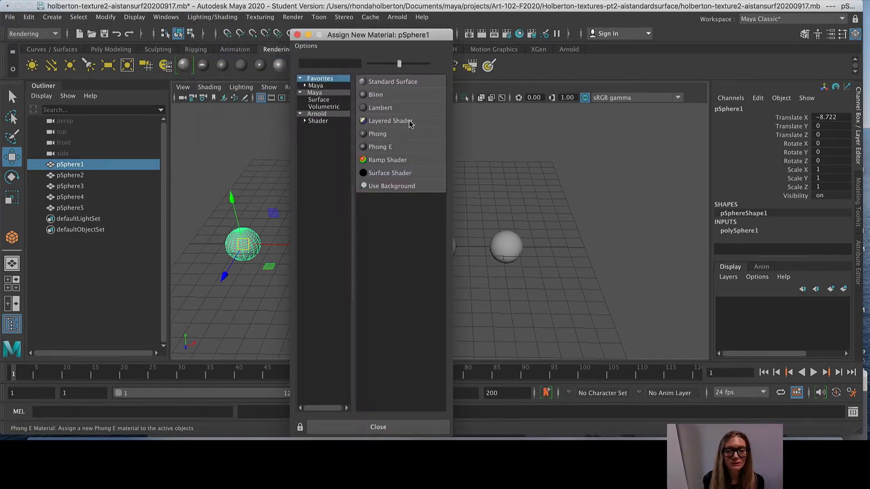
click(312, 113)
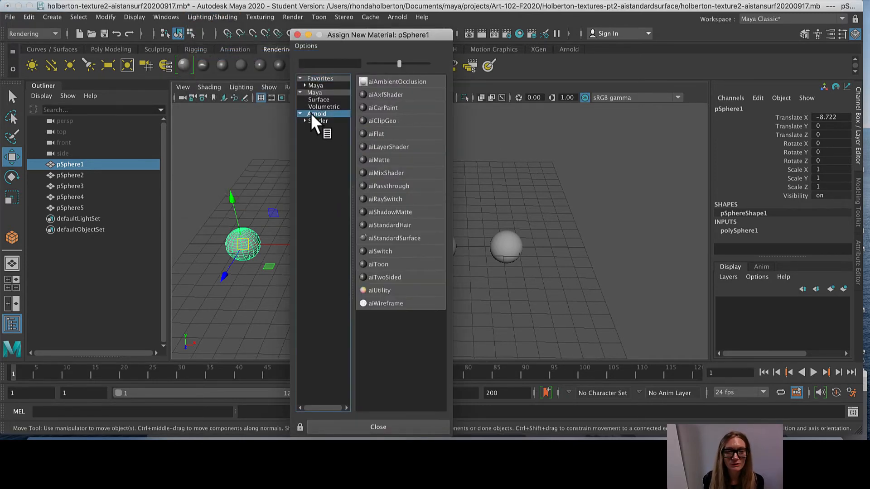
click(379, 225)
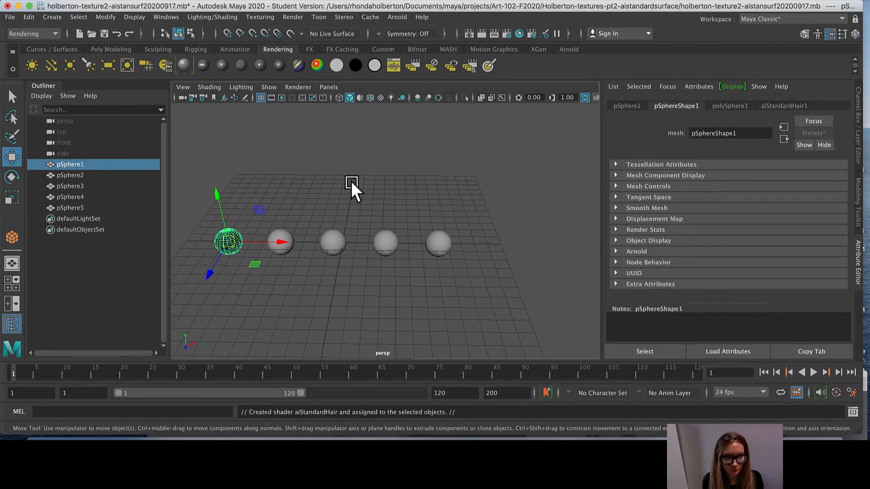
key(super+z)
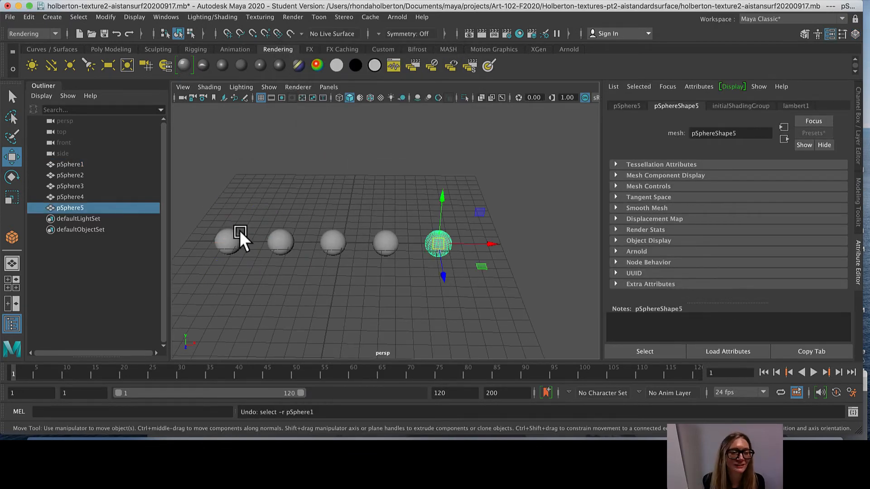
Step: Assign a new Arnold aiStandardSurface material to the first sphere in the row
click(232, 235)
click(206, 16)
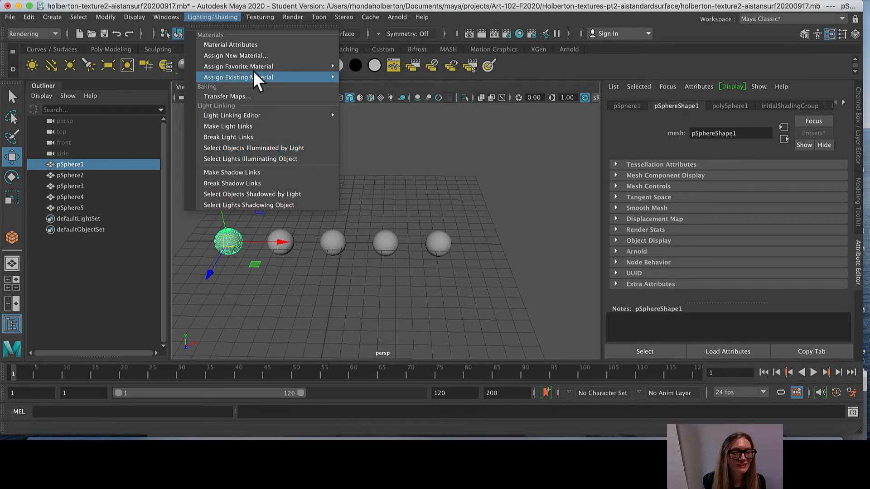
mouse_move(238, 67)
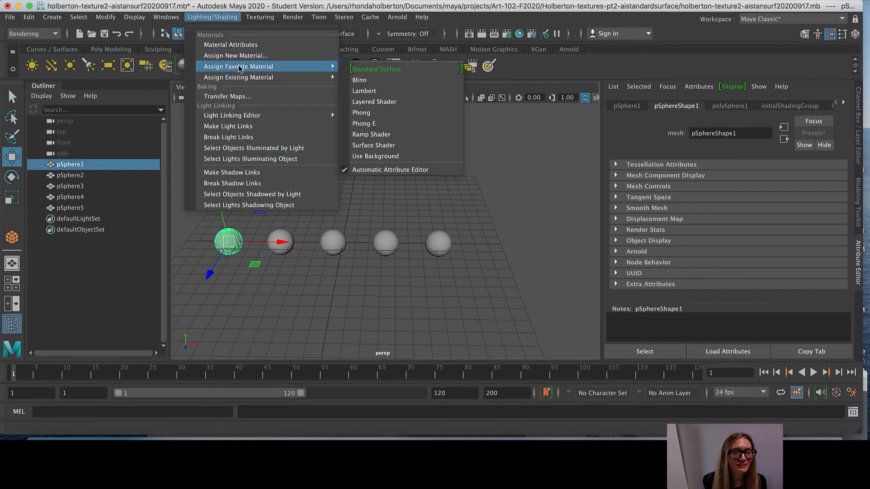
click(294, 56)
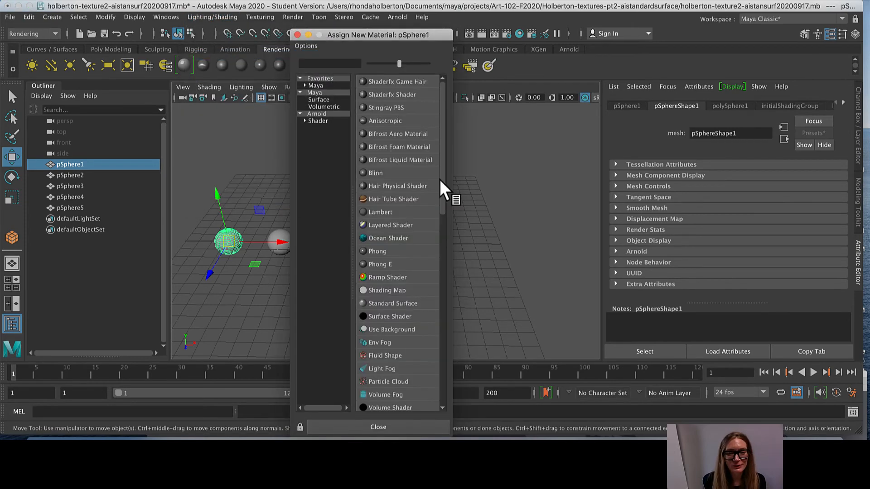
click(322, 114)
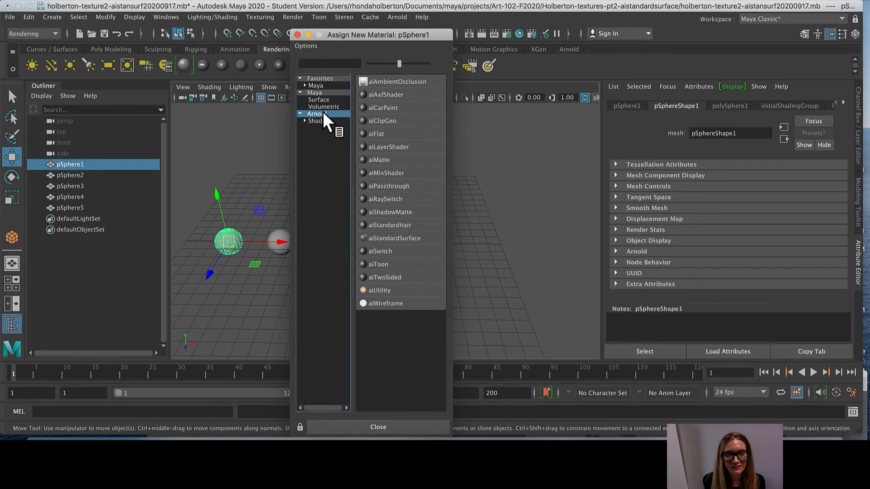
click(373, 238)
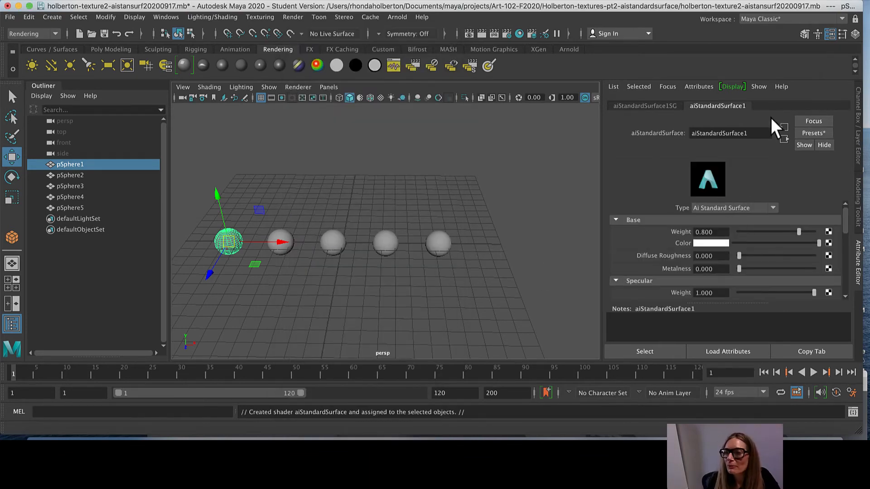
Step: Replace the settings of the first sphere's aiStandardSurface material with the Copper preset
click(810, 132)
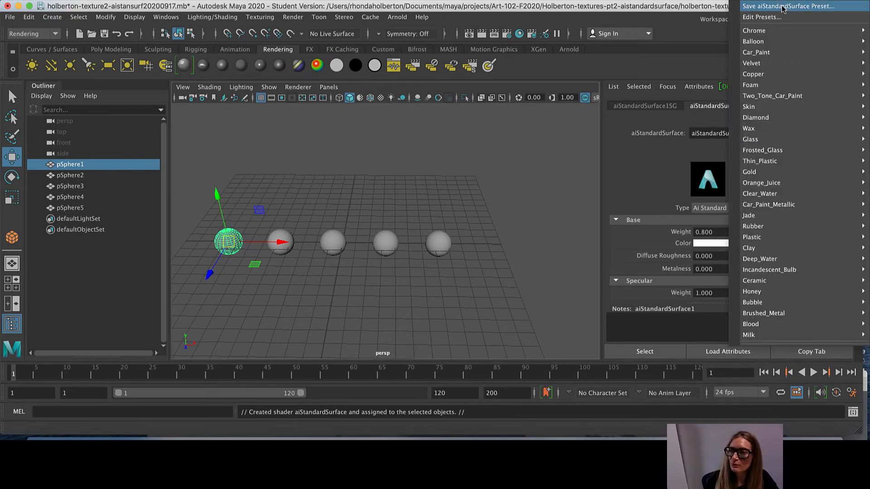
mouse_move(784, 81)
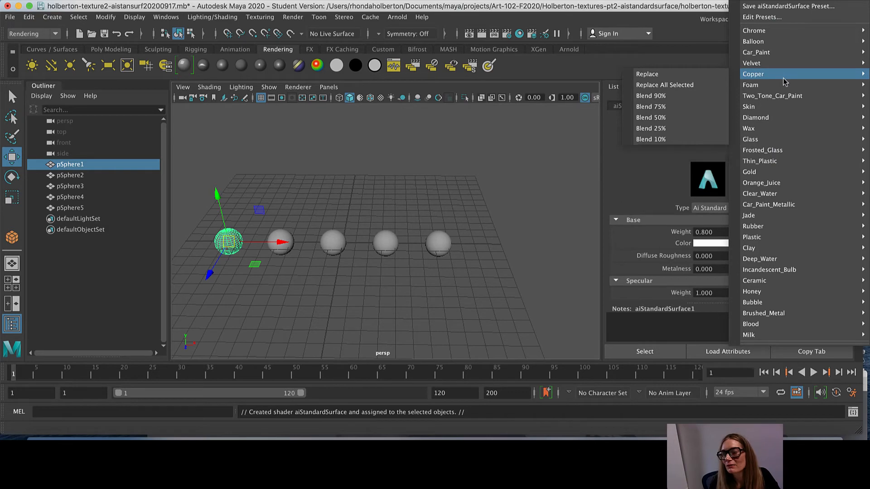
click(675, 74)
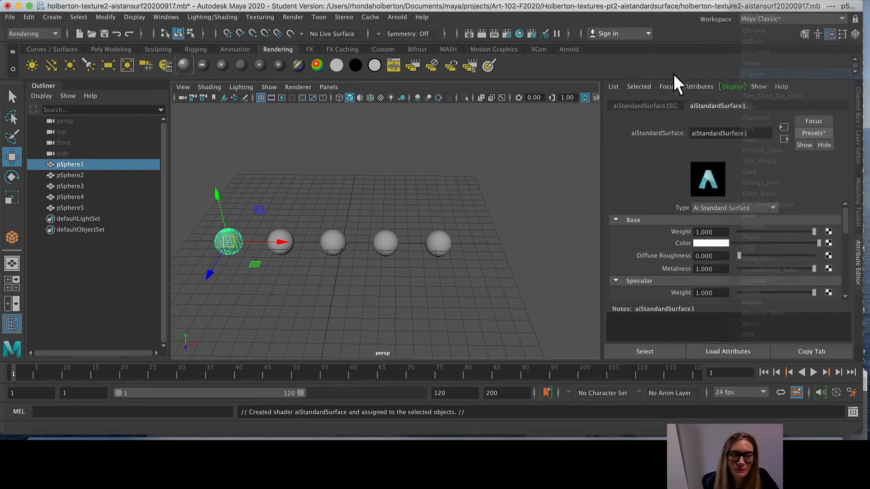
Step: Examine how the first sphere's material displays in the viewport, with the sphere selected and deselected
click(279, 232)
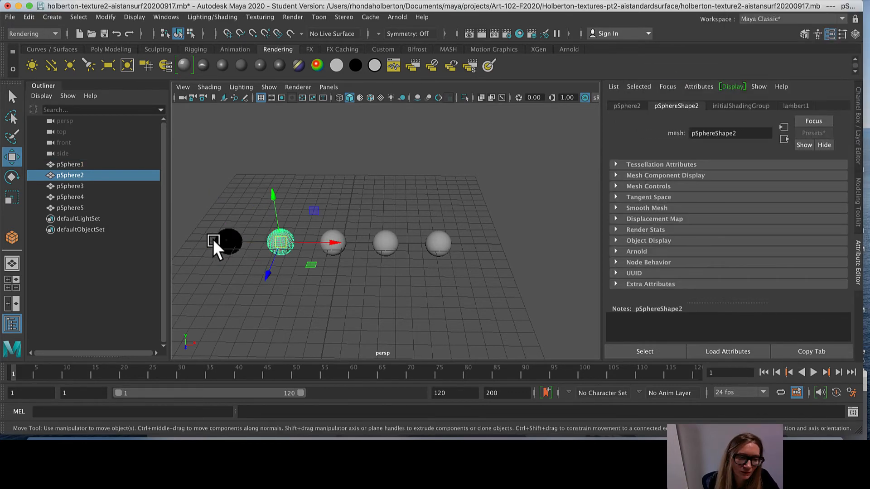
click(224, 240)
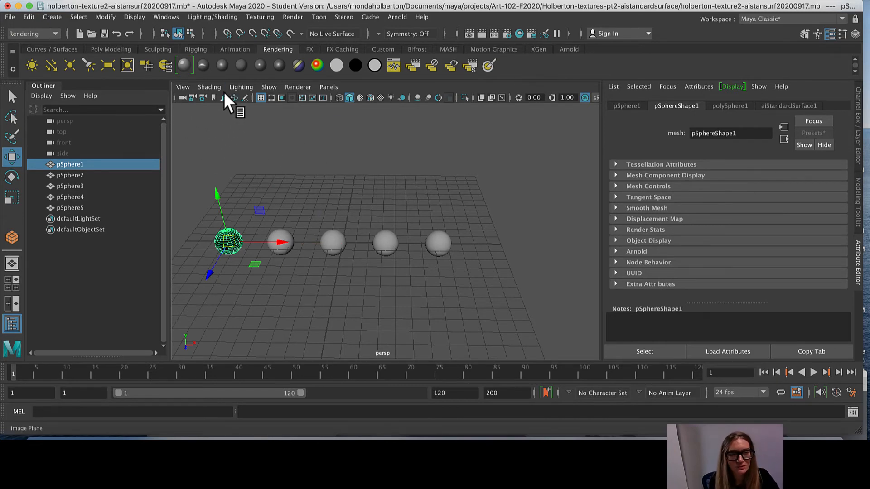
scroll(346, 209, down, 3)
scroll(278, 223, up, 5)
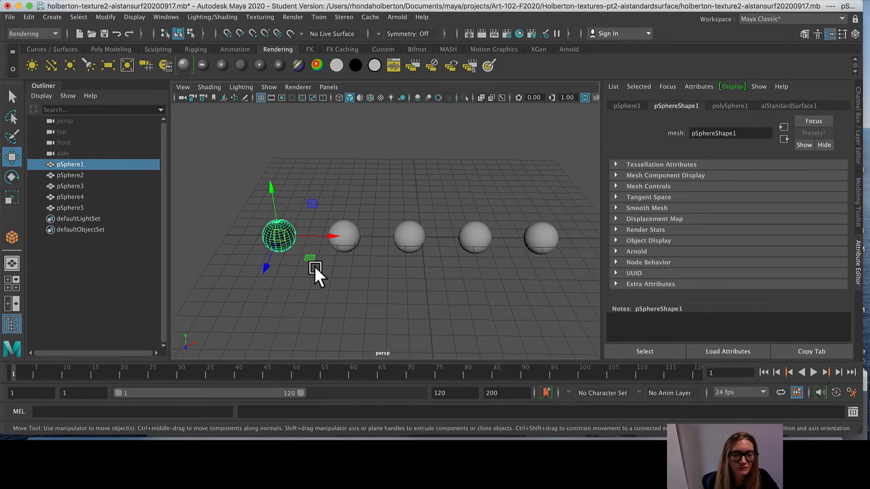
click(295, 280)
scroll(286, 227, up, 5)
scroll(290, 234, down, 6)
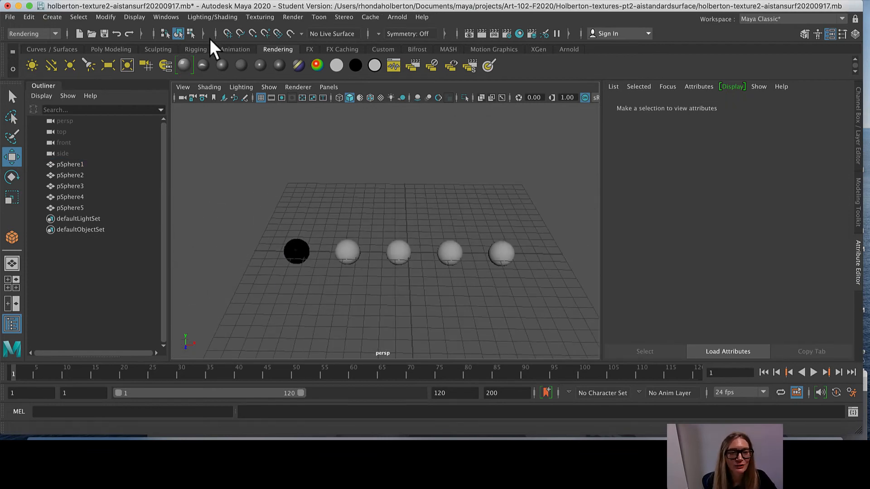
scroll(311, 139, down, 3)
scroll(311, 139, up, 6)
scroll(312, 143, down, 4)
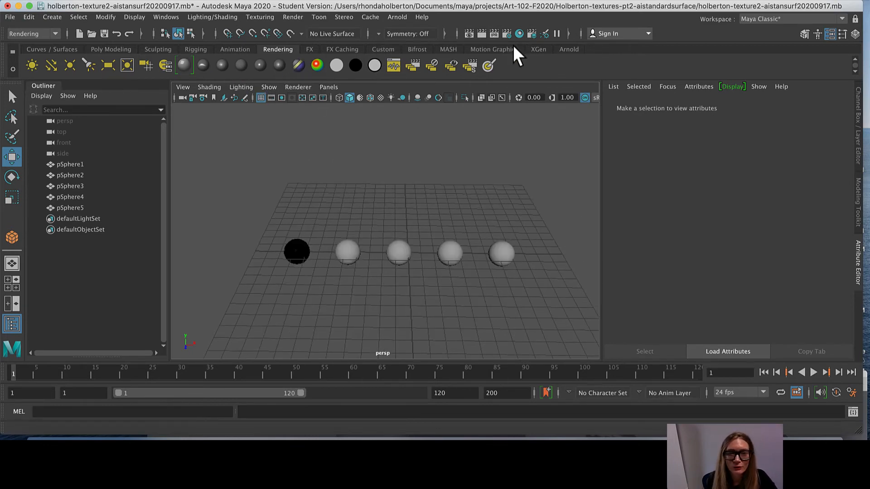
Step: Create an Arnold SkyDome light and connect a File texture to its color
click(569, 49)
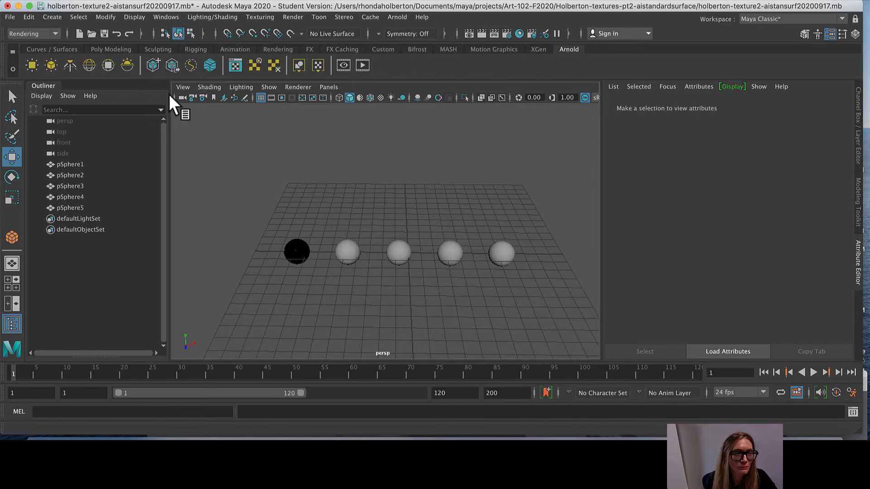
click(89, 64)
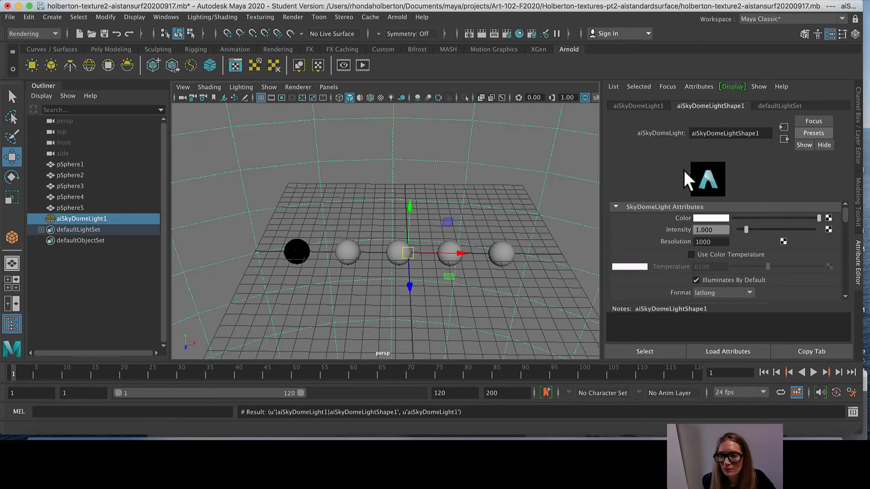
click(830, 217)
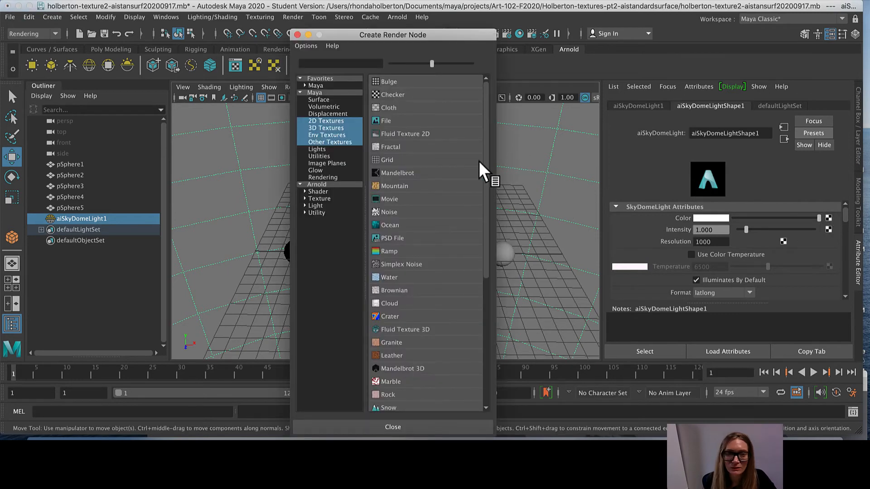
click(393, 121)
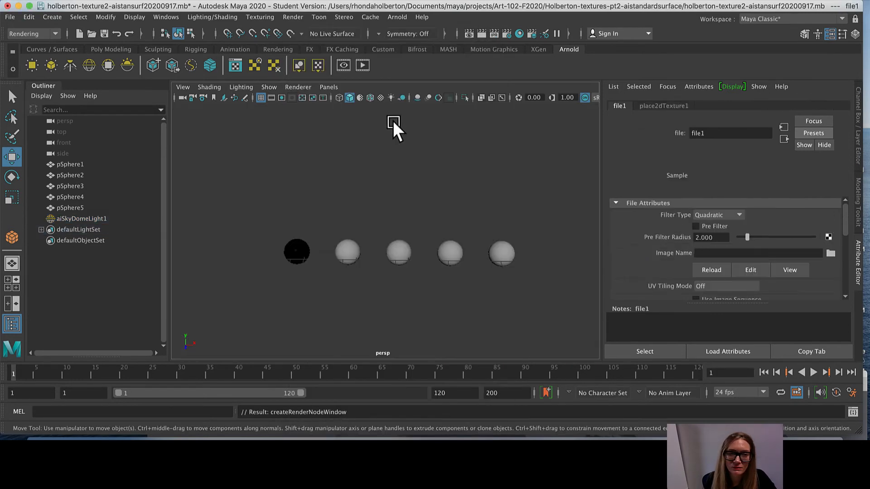
Step: Load hdri0141_hdripreview.jpg from the Art-102-F2020 project's HDRI folder as the skydome's file texture image
click(832, 253)
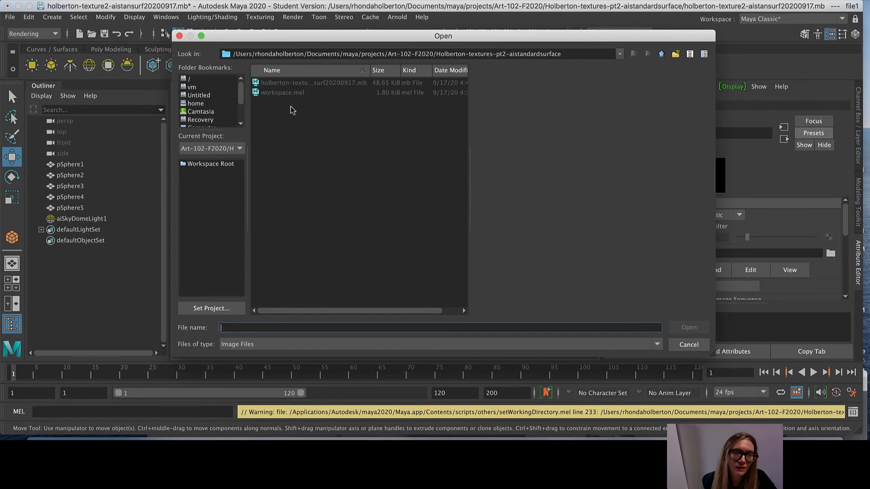
click(662, 55)
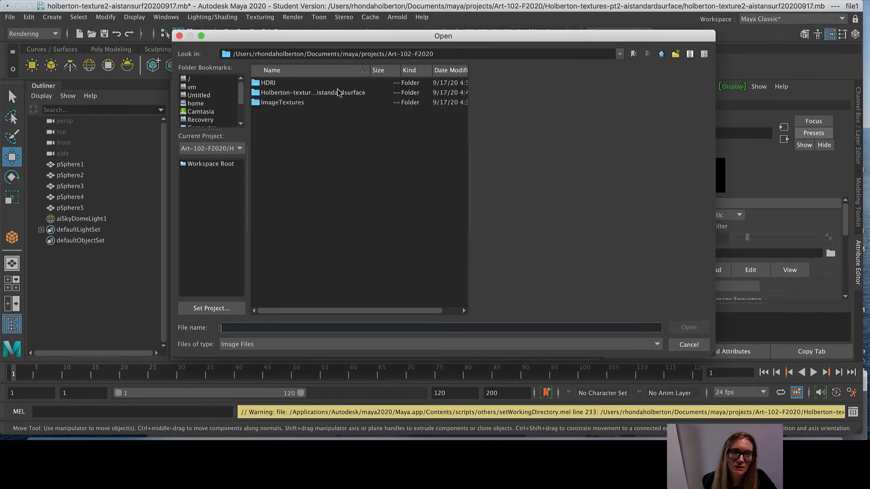
double_click(271, 84)
click(295, 84)
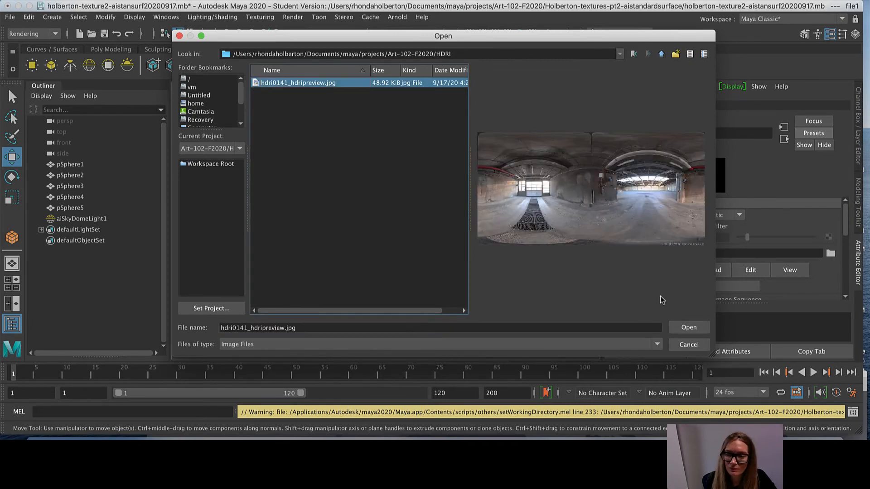
click(688, 328)
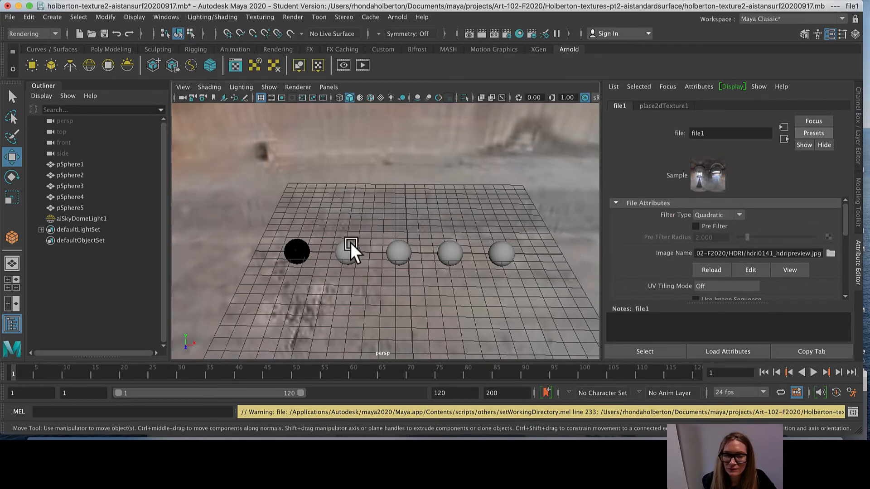
Step: Set the perspective viewport's lighting to use all lights
click(240, 87)
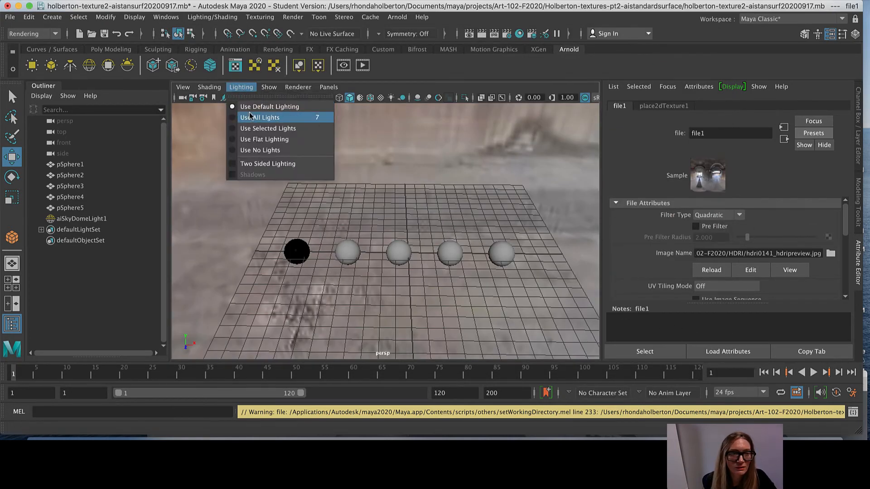
click(250, 117)
Step: Examine the first sphere's reflections up close and compare it with the other four spheres in the row
scroll(305, 257, up, 3)
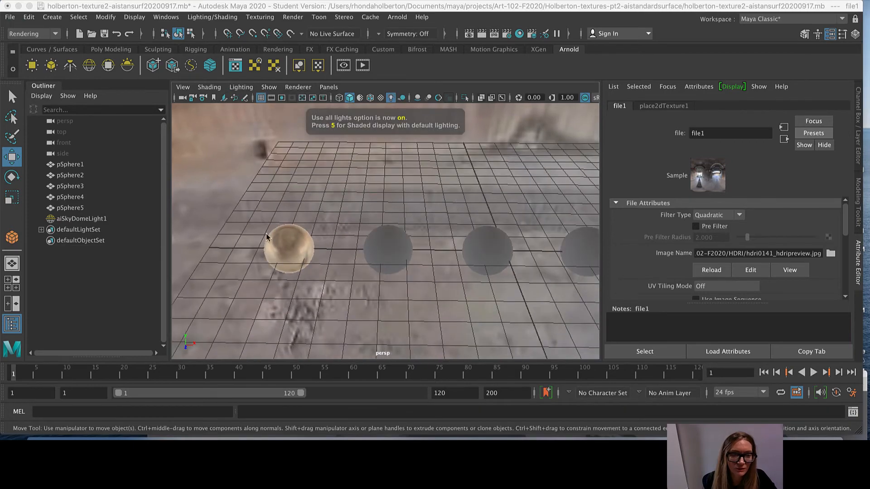
scroll(287, 293, down, 5)
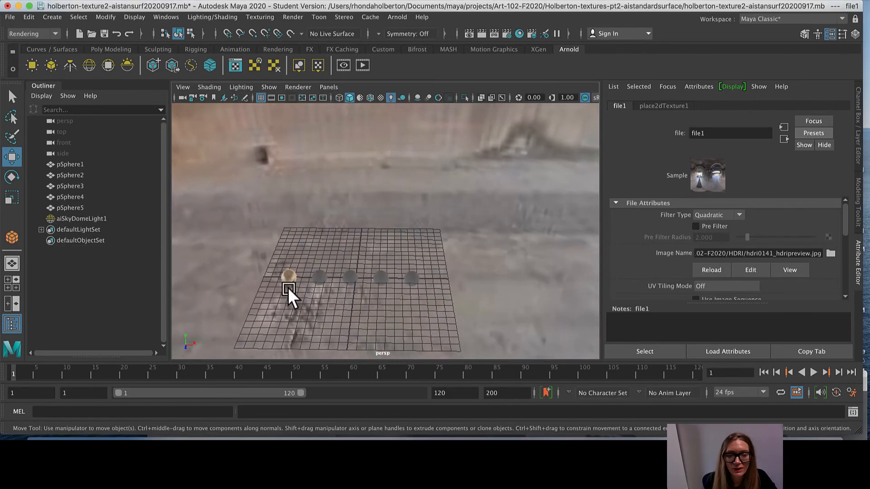
scroll(290, 305, up, 5)
scroll(267, 231, up, 8)
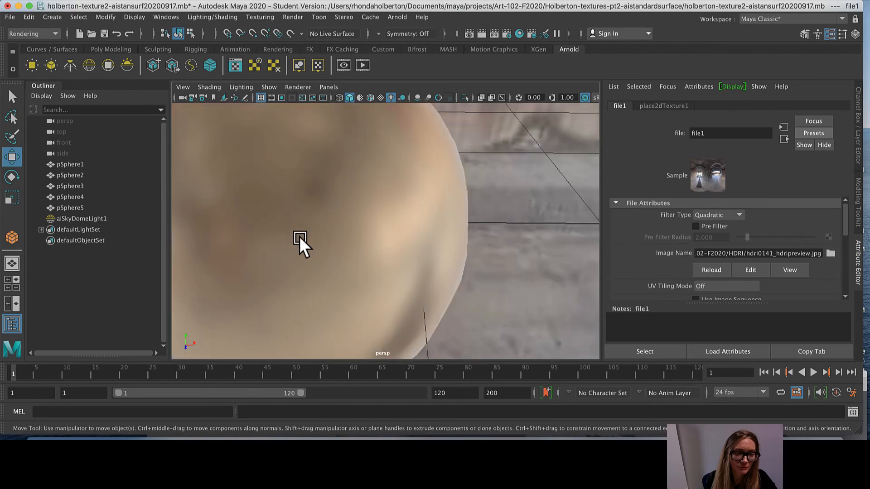
scroll(301, 243, down, 6)
scroll(300, 243, down, 5)
scroll(466, 253, up, 3)
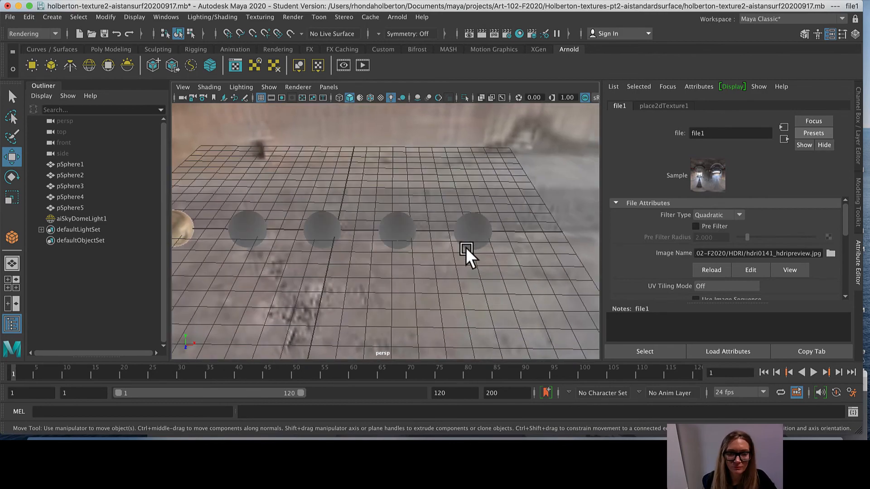
scroll(335, 263, down, 2)
scroll(335, 263, up, 2)
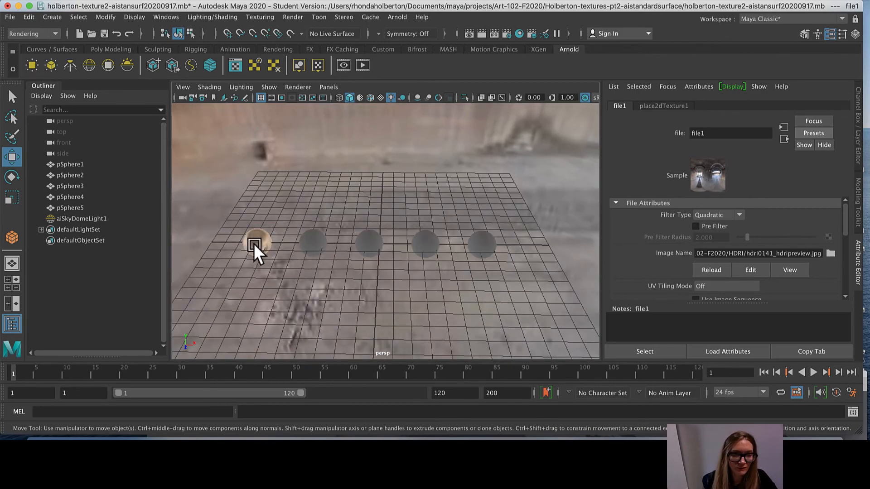
Step: Create a polygon plane extending beyond the grid and lower it beneath the spheres to about -1.1 cm in Y
click(105, 49)
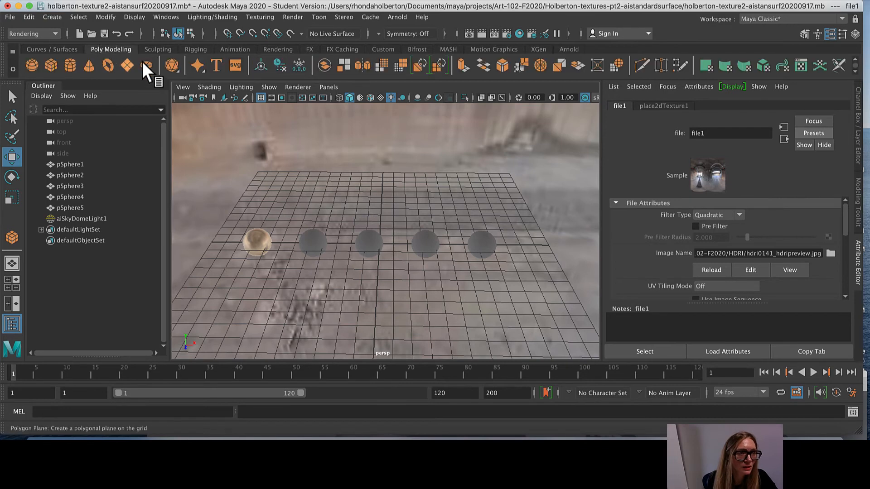
click(127, 66)
drag(184, 157, 765, 416)
key(w)
mouse_move(360, 193)
mouse_down()
mouse_move(365, 229)
mouse_move(365, 188)
mouse_move(368, 203)
mouse_up()
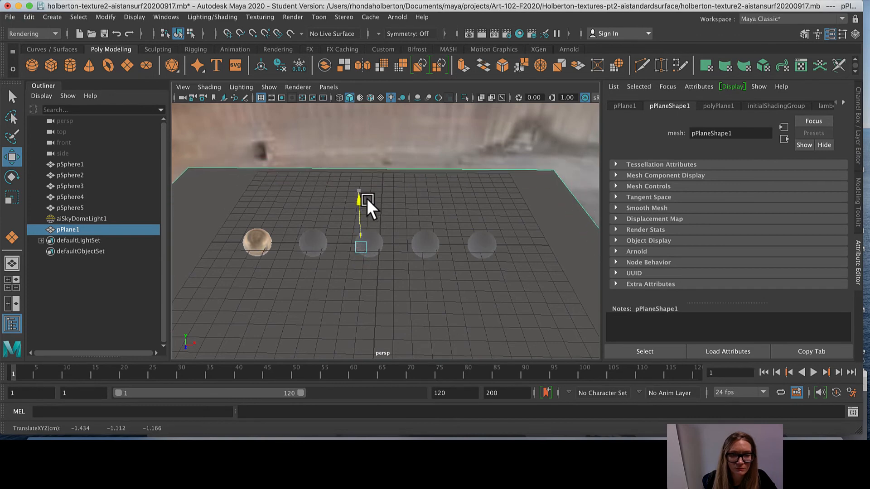
Step: Assign a new Arnold aiStandardSurface material to the second sphere in the row
click(318, 243)
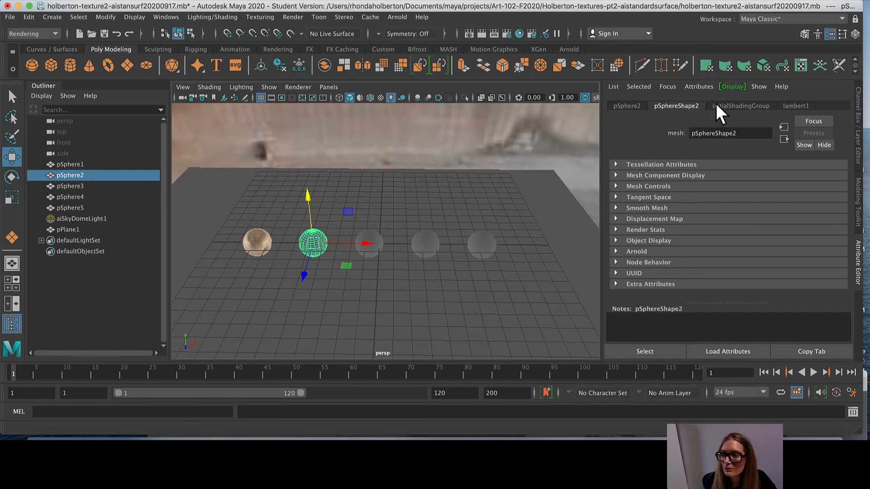
click(793, 106)
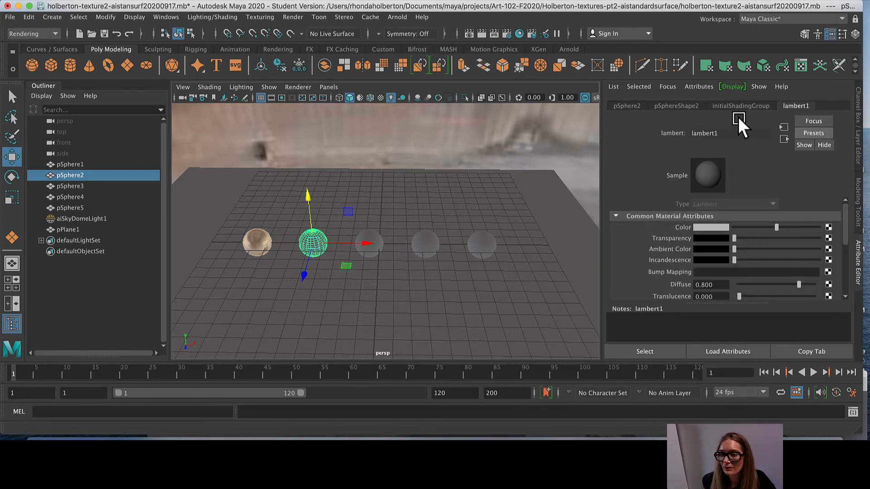
click(211, 17)
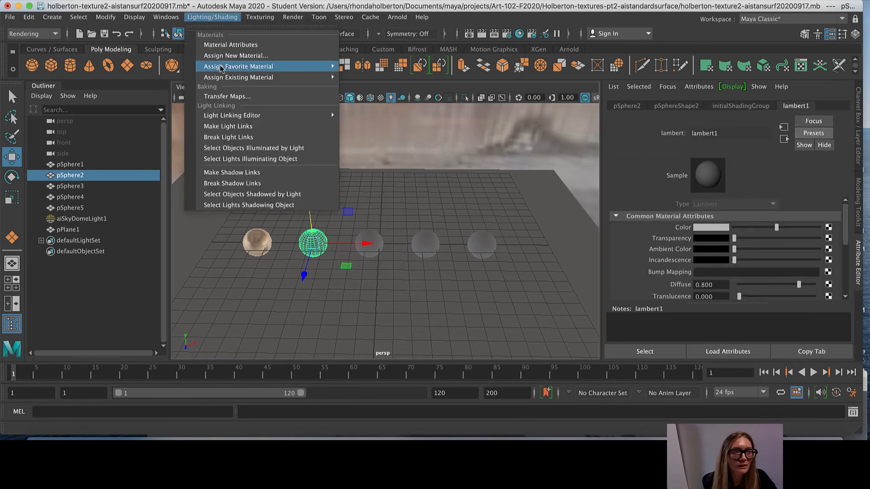
mouse_move(220, 67)
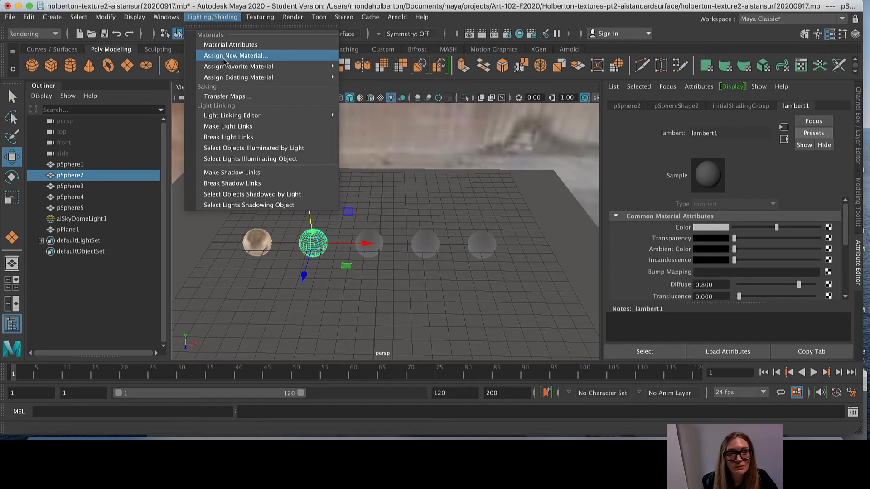
click(224, 55)
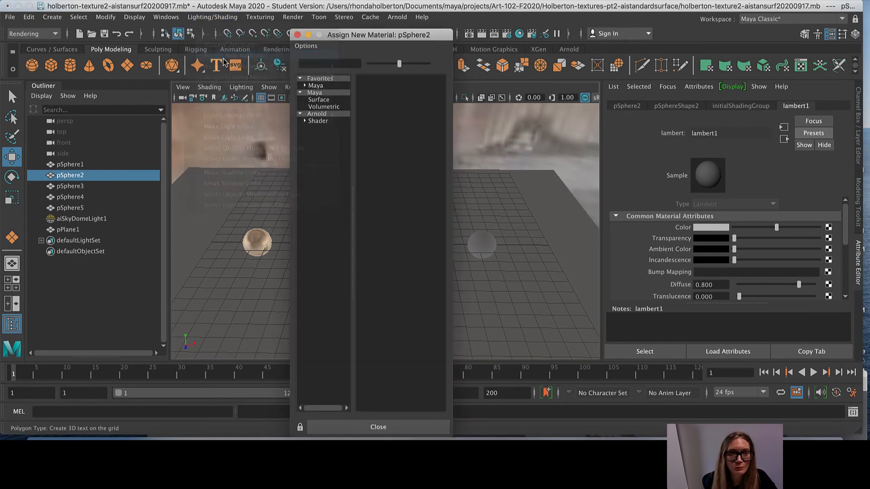
click(319, 114)
click(394, 238)
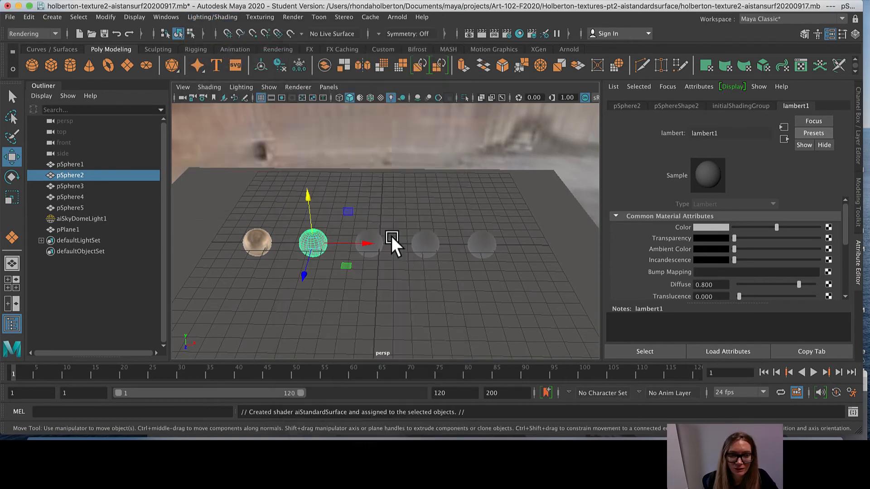
Step: Replace the second sphere's material settings with the Glass preset and inspect the sphere up close
click(804, 133)
mouse_move(762, 141)
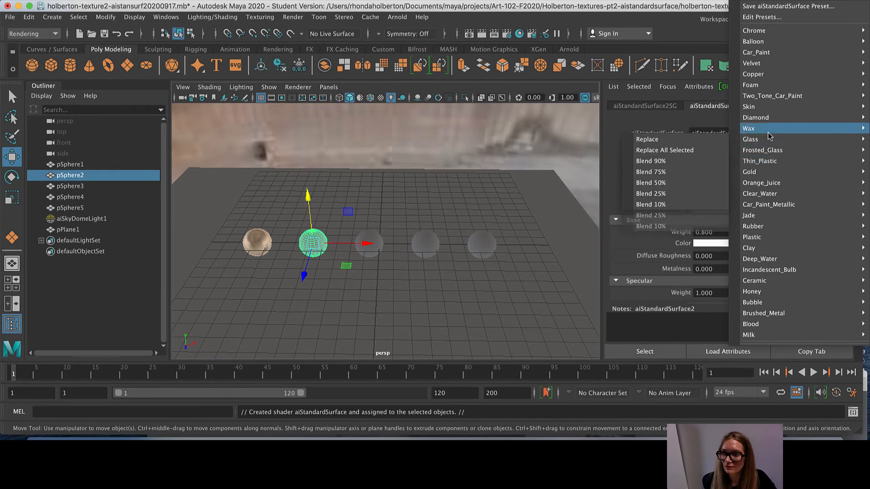
click(678, 146)
click(361, 295)
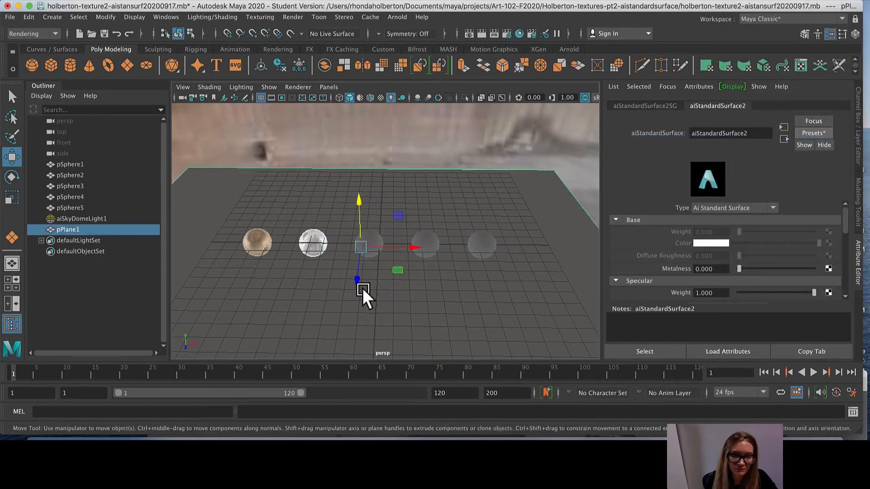
scroll(309, 249, up, 5)
scroll(309, 249, up, 4)
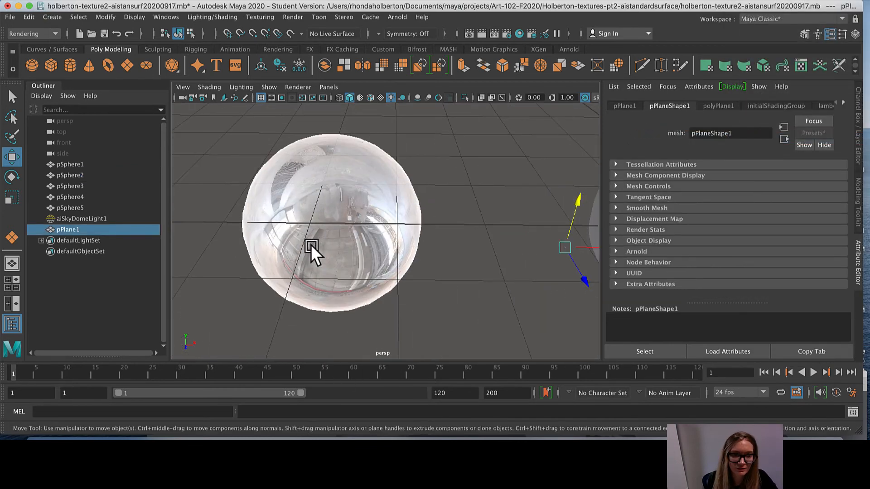
Step: Assign a new Arnold aiStandardSurface material to the third sphere in the row
scroll(311, 249, down, 8)
scroll(374, 245, up, 4)
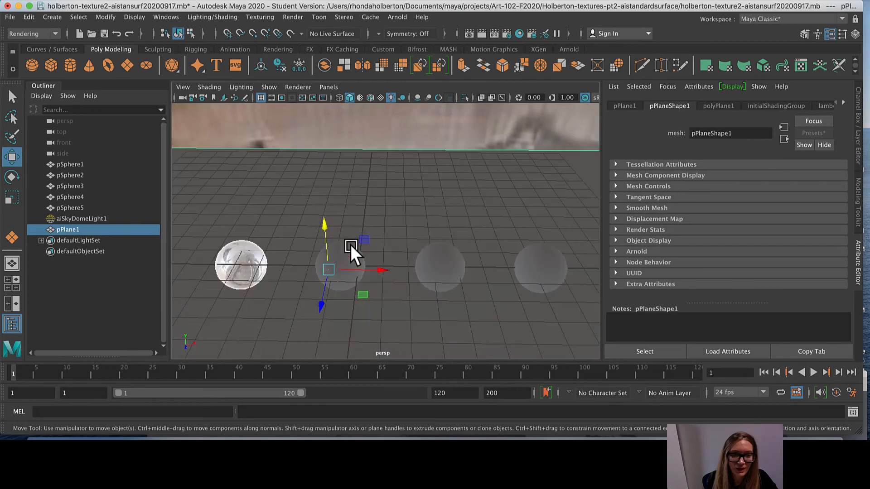
click(354, 254)
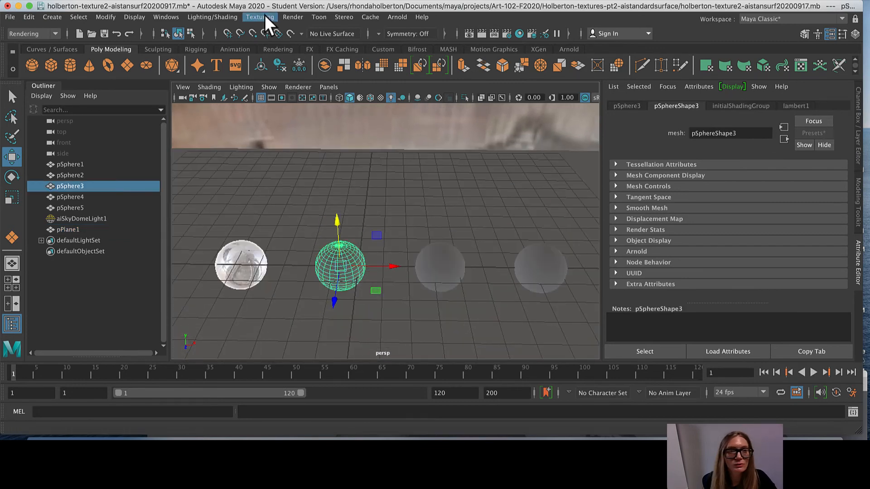
click(225, 17)
click(226, 56)
click(327, 116)
click(389, 237)
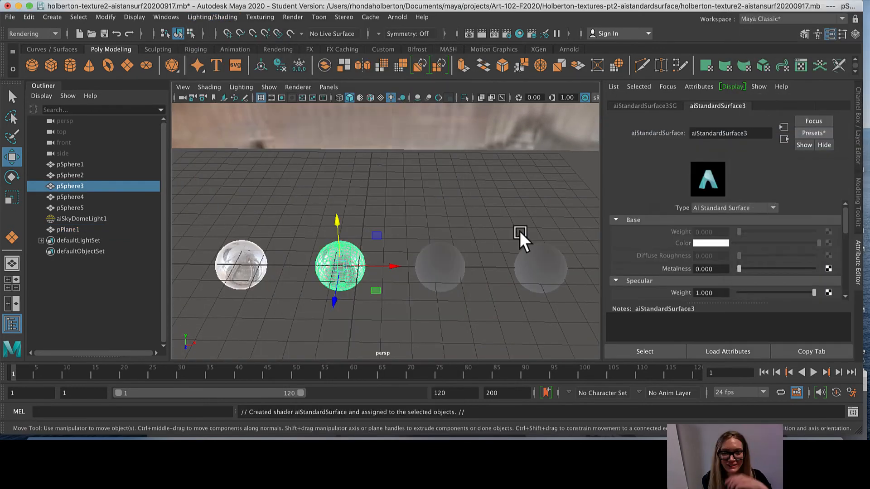
Step: Replace the third sphere's material settings with a reflective aiStandardSurface preset
alt+middle_drag(520, 235, 535, 250)
click(813, 133)
mouse_move(772, 30)
click(649, 30)
Step: Assign a new Arnold aiStandardSurface material to the fourth sphere and replace its settings with a transparent preset
click(454, 274)
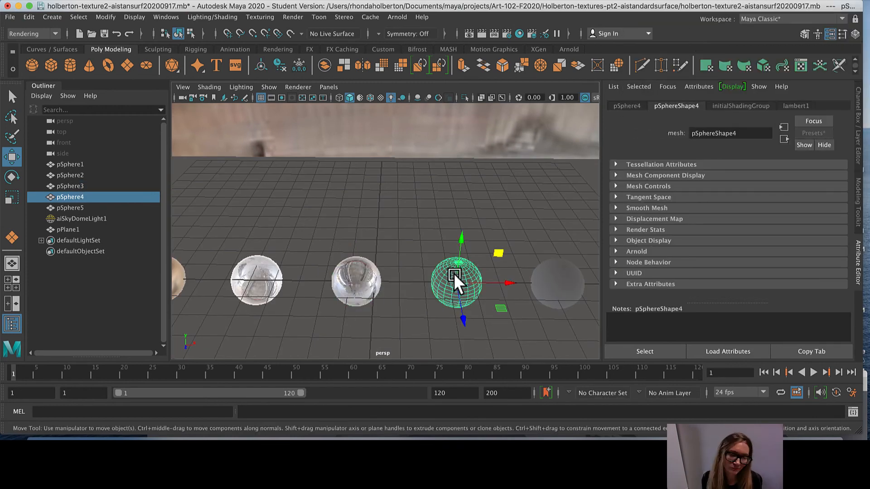
click(218, 18)
click(226, 55)
click(319, 114)
click(390, 236)
click(813, 133)
click(650, 259)
Step: Save the scene and assign a new Arnold aiStandardSurface material to the fifth sphere in the row
click(556, 281)
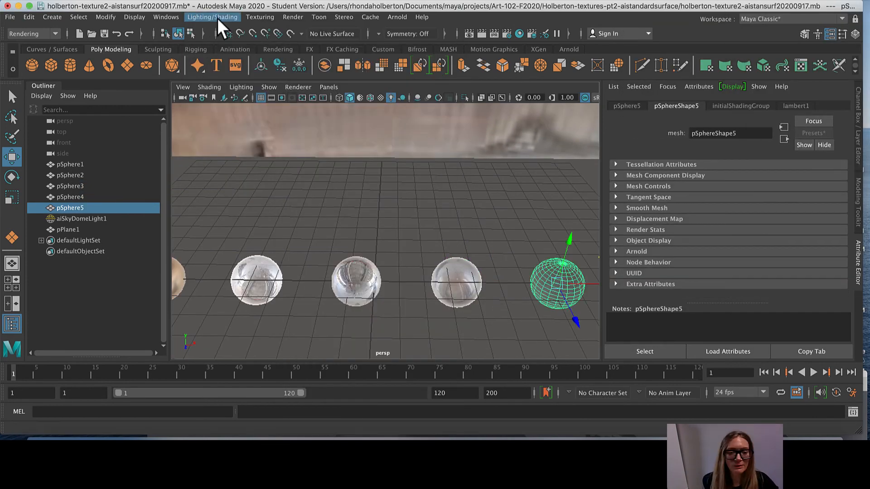
key(super+s)
scroll(343, 230, down, 6)
click(218, 17)
click(227, 55)
click(320, 114)
click(389, 237)
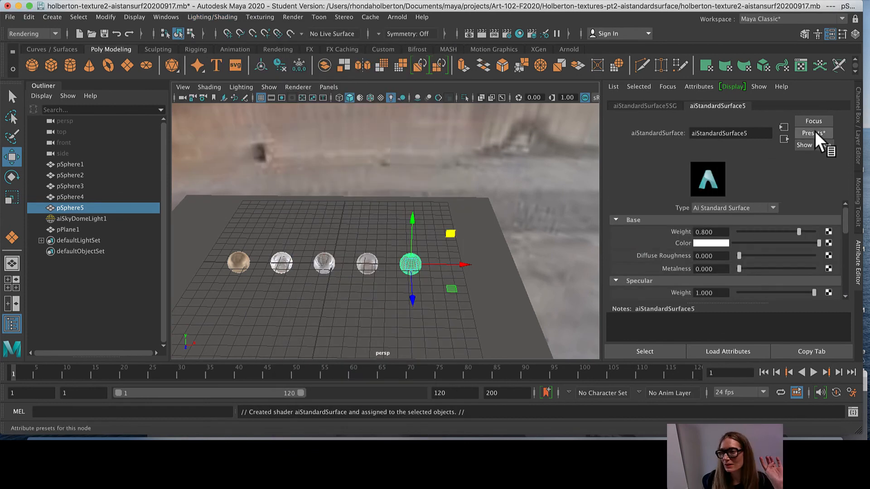
Step: Replace the fifth sphere's material settings with a warm white light-emitting preset and select the ground plane
click(813, 133)
click(650, 154)
click(353, 314)
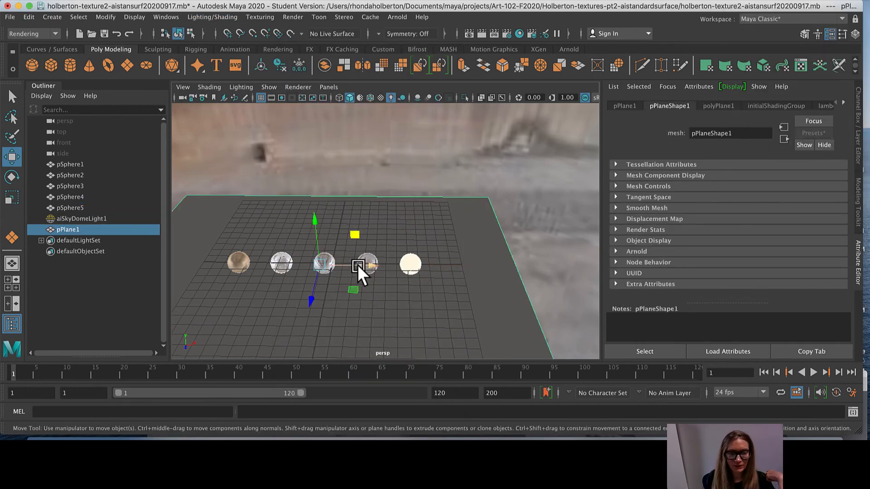
Step: Show the resolution gate in the perspective view and frame all five spheres centred inside it
scroll(287, 278, up, 3)
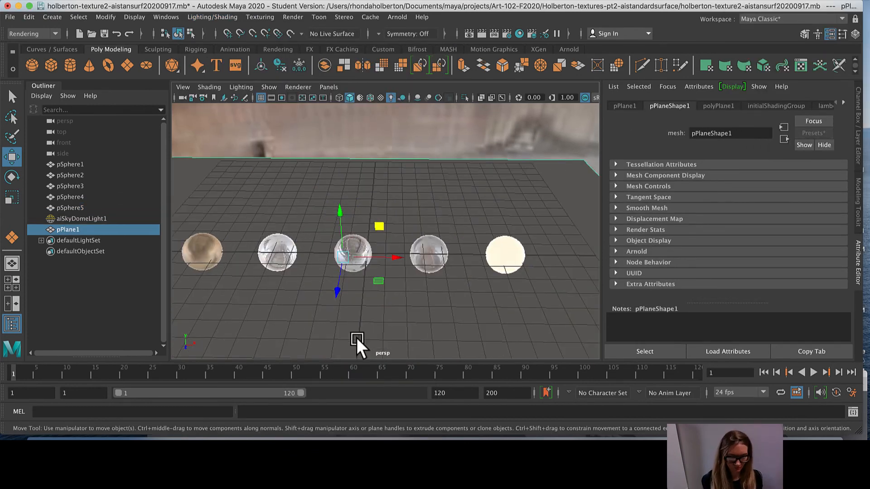
click(281, 98)
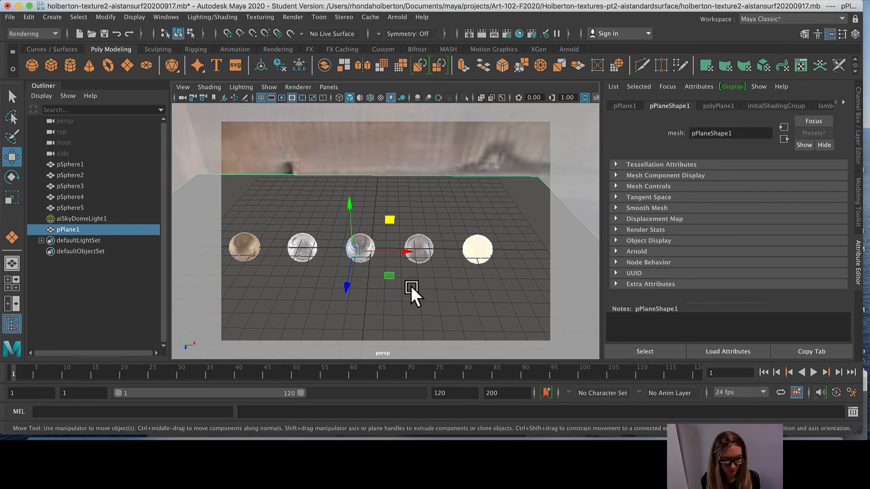
alt+middle_drag(417, 292, 442, 295)
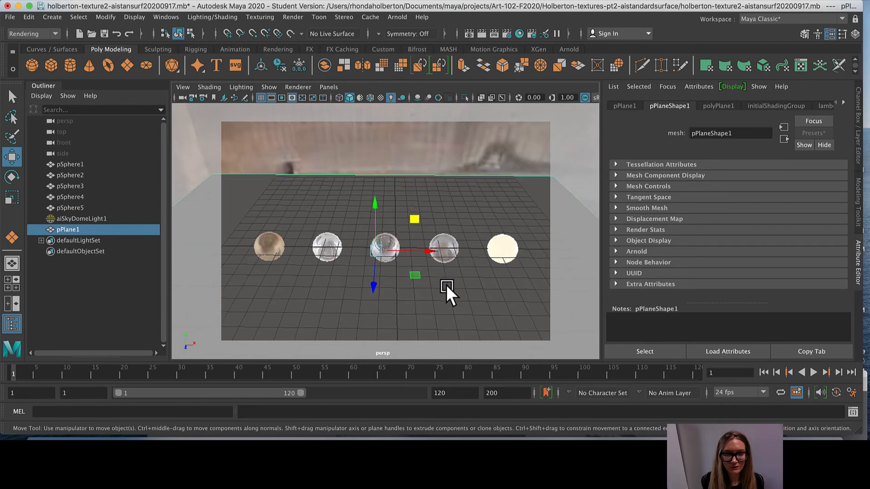
mouse_move(449, 291)
alt+right_down()
mouse_move(454, 313)
mouse_move(458, 305)
alt+right_up()
alt+middle_drag(375, 295, 387, 294)
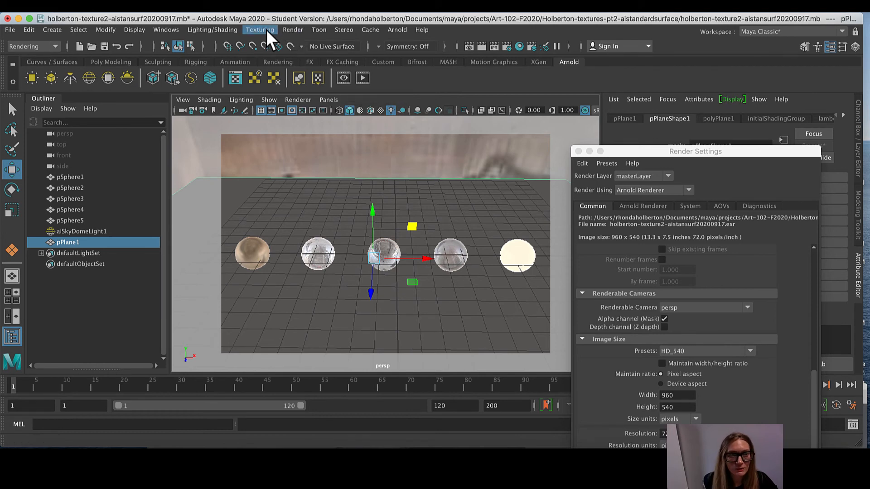
Step: Open the Arnold RenderView and start an interactive IPR render of the scene
click(289, 30)
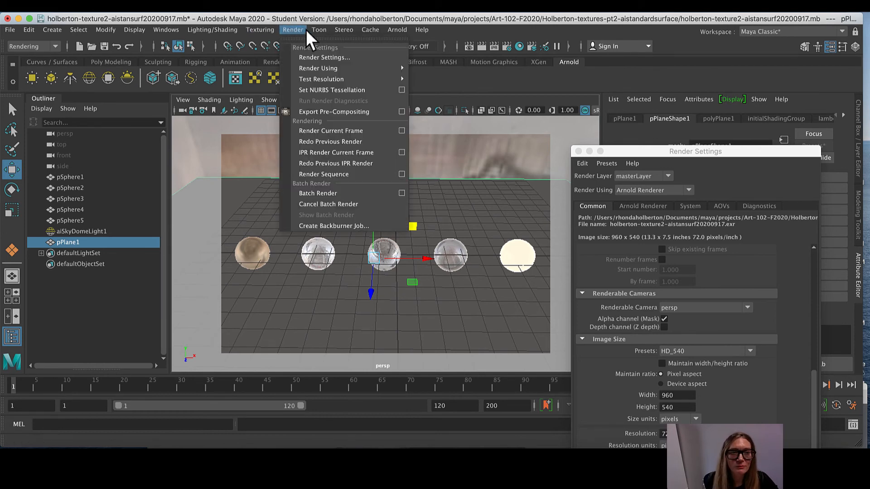
mouse_move(398, 30)
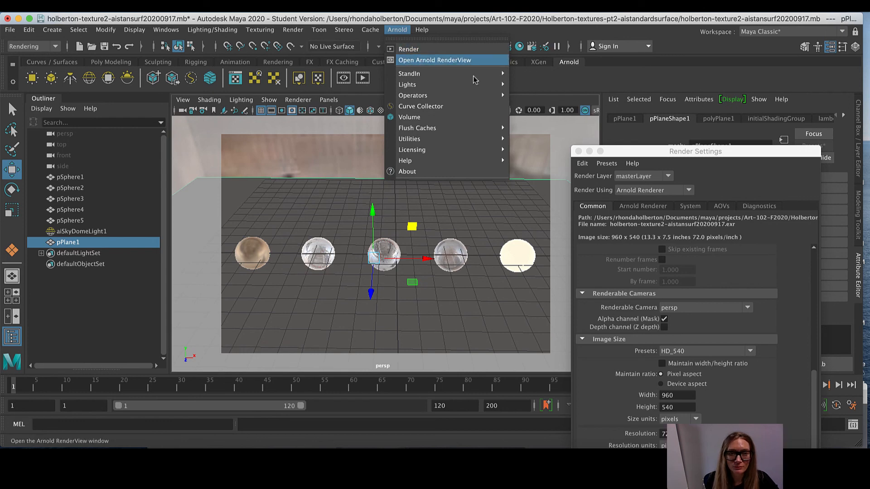
click(421, 61)
click(223, 115)
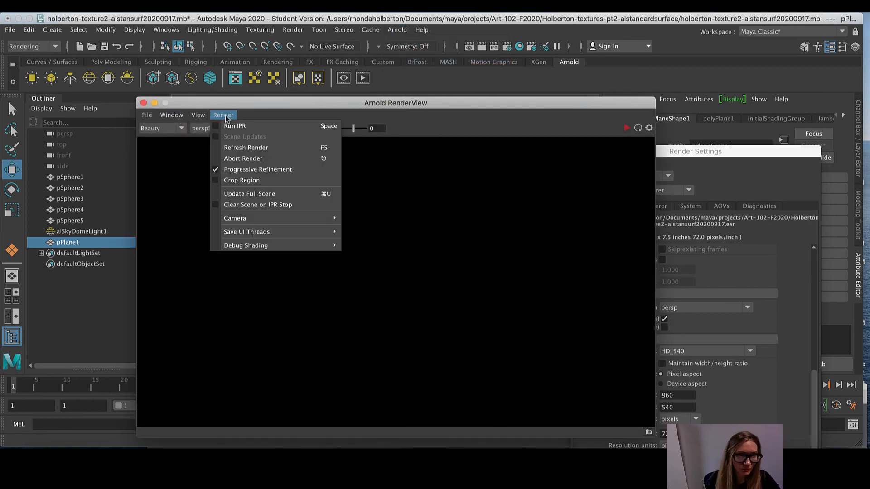
click(230, 126)
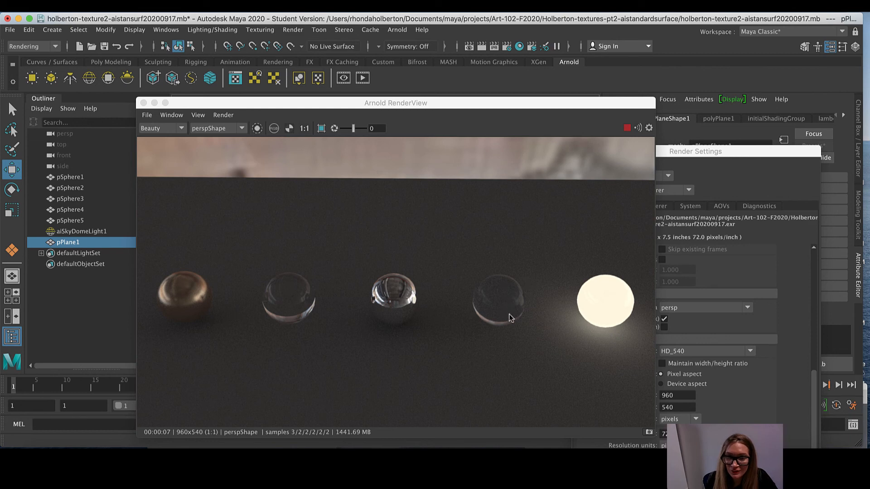
Step: Limit the render to a crop region around the fourth sphere and uncover the Render Settings window
click(321, 129)
drag(447, 262, 559, 355)
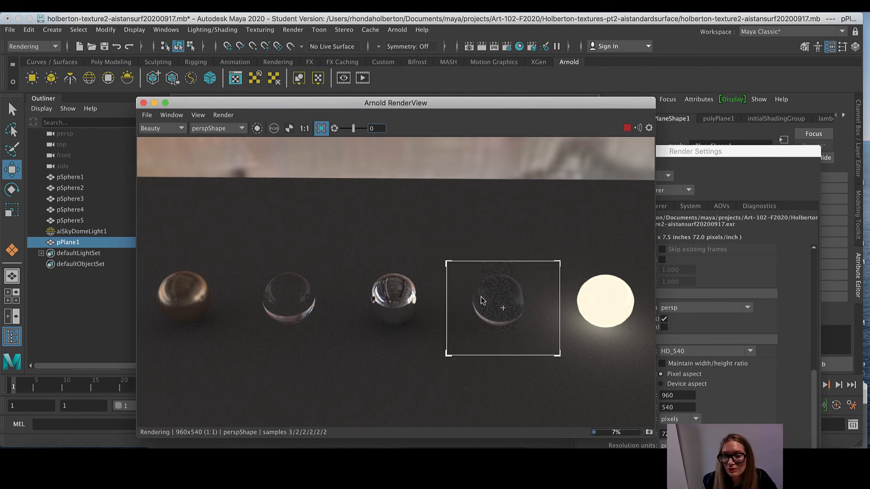
drag(531, 107, 426, 101)
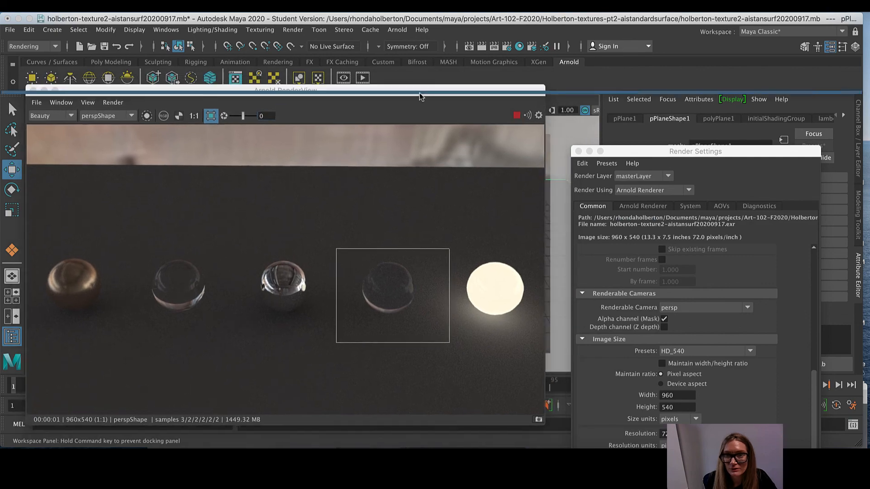
Step: Set the Arnold Renderer's Diffuse samples to 8 in the render settings
click(652, 206)
drag(656, 153, 641, 92)
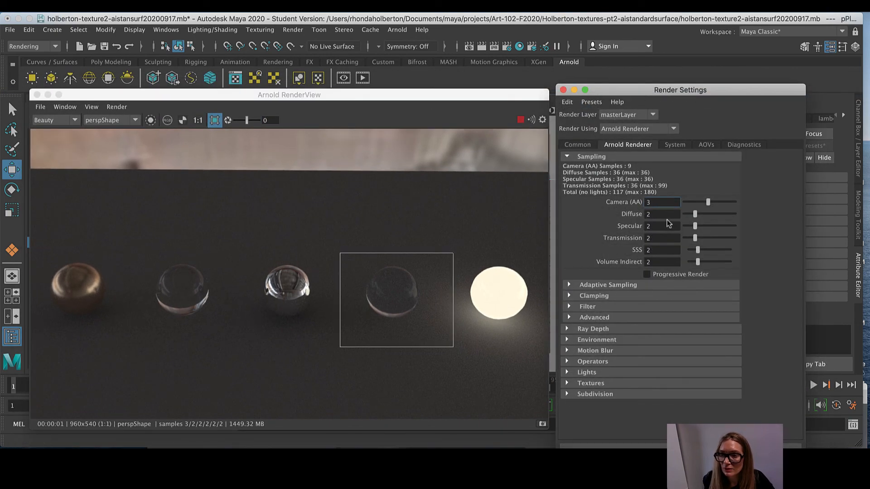
text(8)
key(Return)
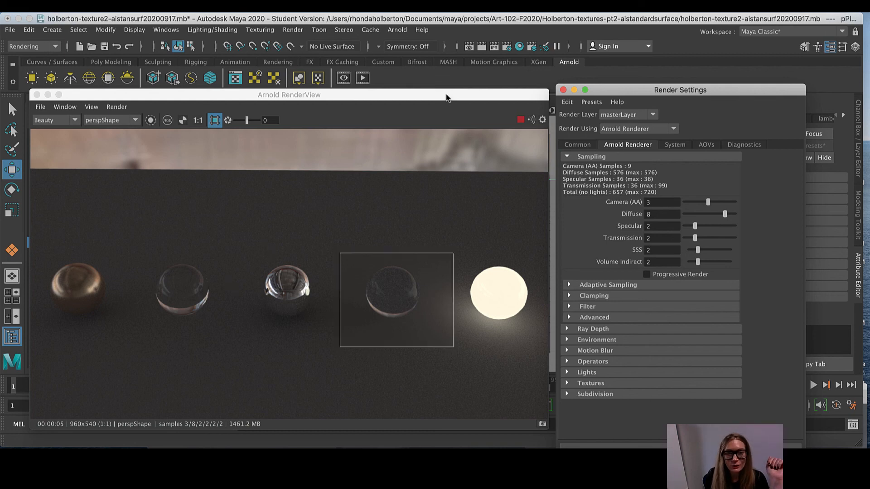
Step: Lower the perspective camera to a near ground-level view of the spheres and remove the crop region to render the whole frame
drag(446, 94, 218, 144)
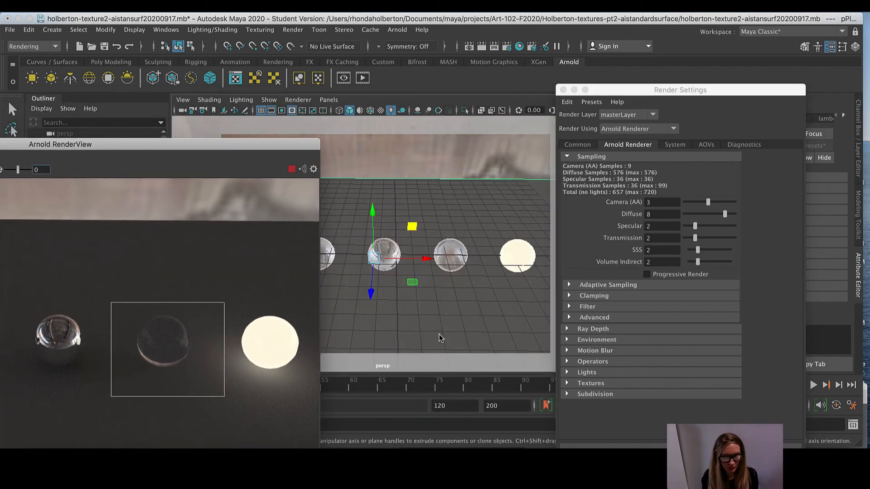
click(428, 329)
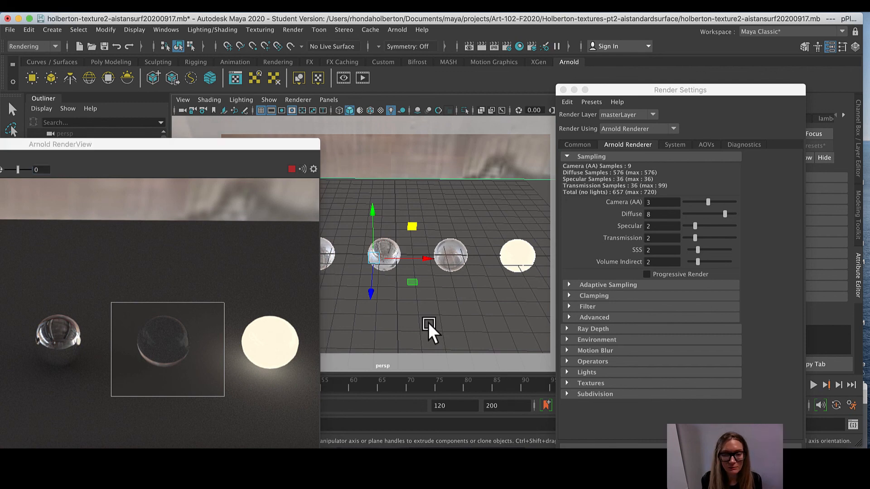
mouse_move(429, 322)
alt+middle_down()
mouse_move(436, 295)
mouse_move(428, 320)
alt+middle_up()
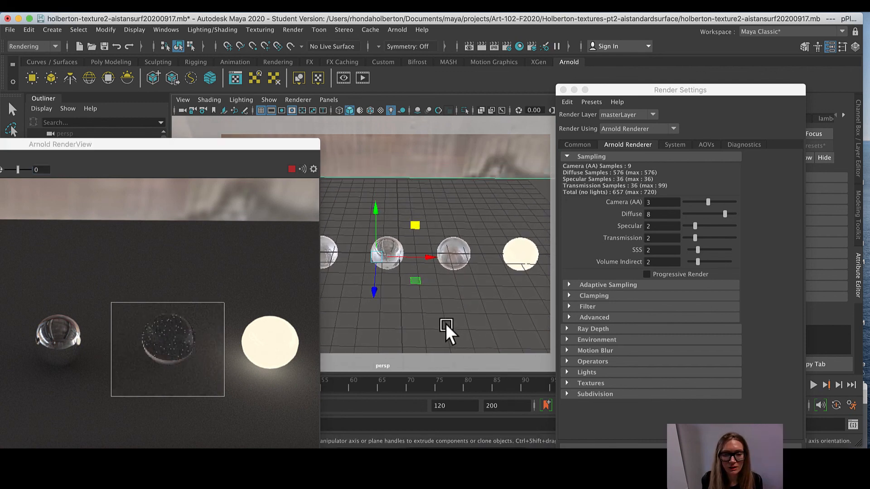
alt+drag(444, 311, 440, 286)
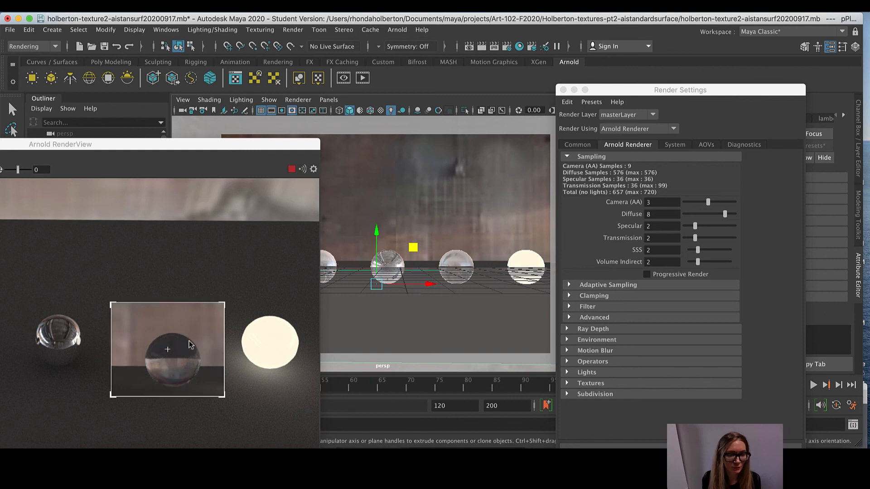
drag(206, 145, 449, 90)
click(208, 107)
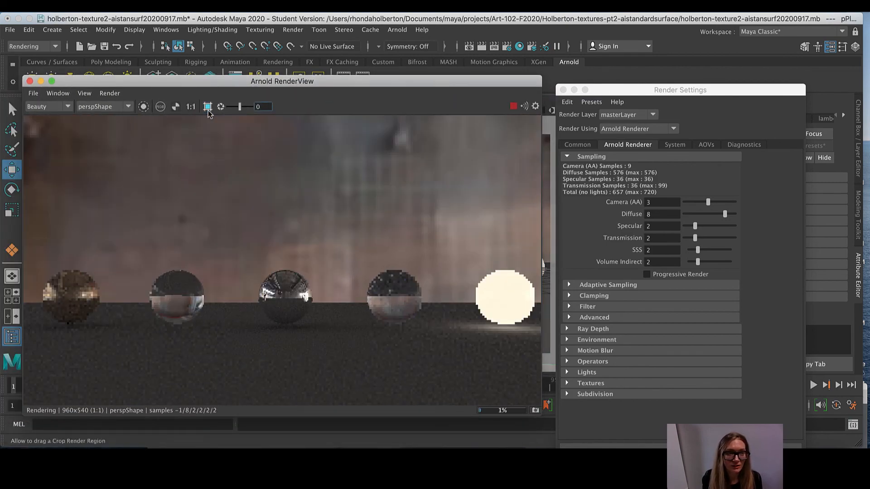